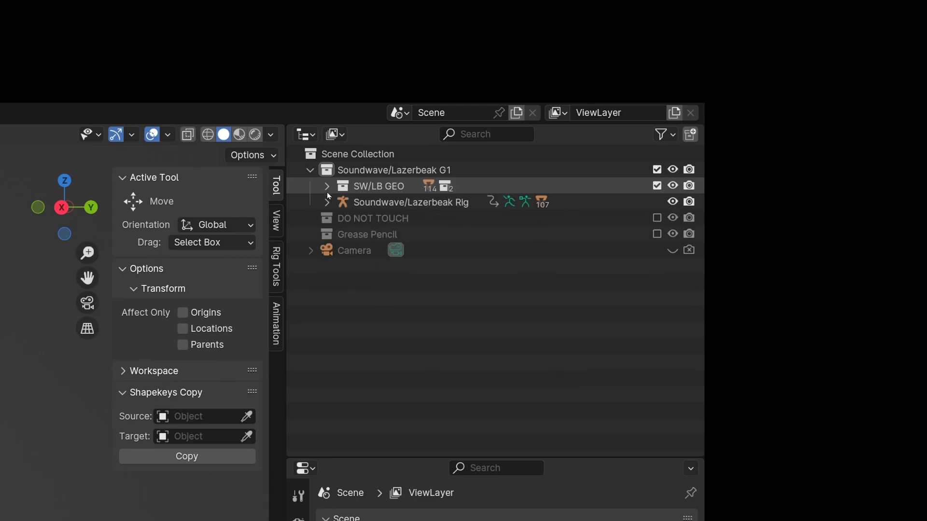
Step: Show the DO NOT TOUCH collection to view its helper text and symbol objects, and exclude it from the view layer again
click(326, 202)
click(327, 202)
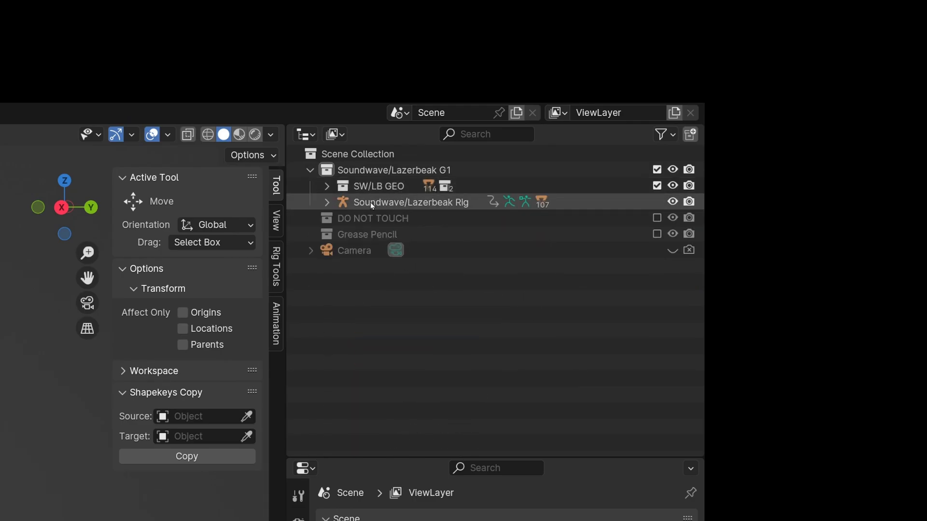
click(656, 218)
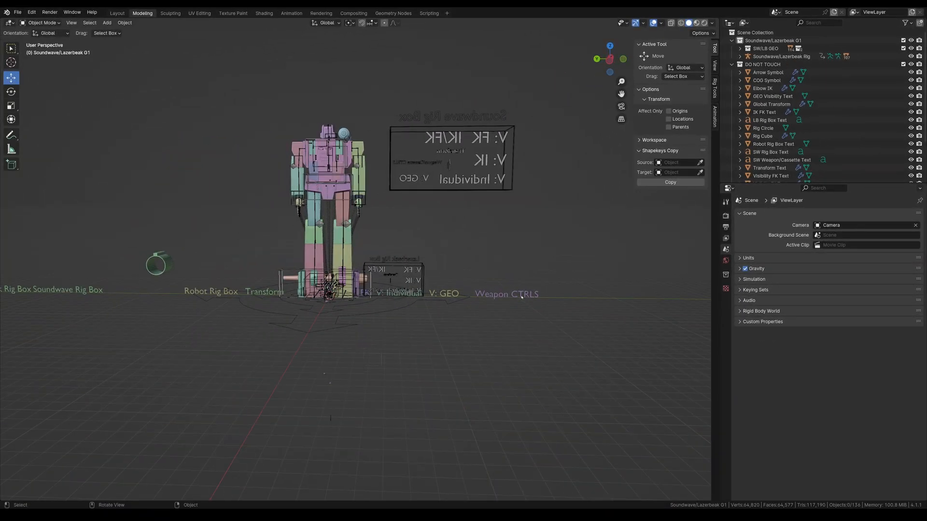
middle_drag(521, 296, 395, 312)
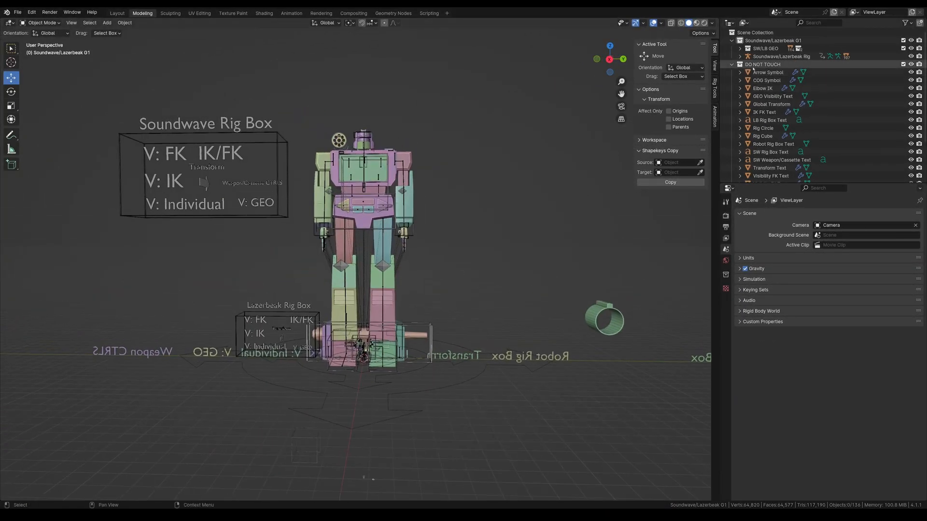
click(902, 64)
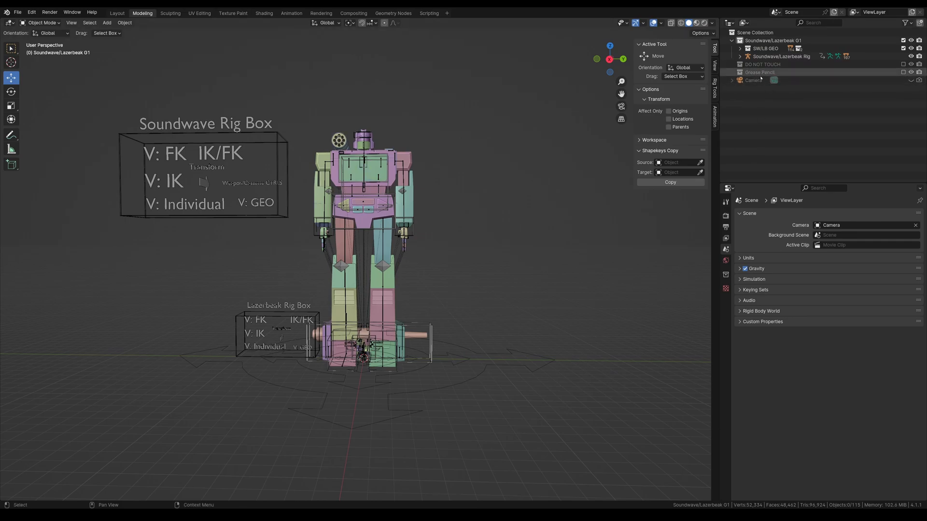
Step: Try the rotate, move and scale tools on the Soundwave Rig Box control and undo the changes
shift+middle_drag(504, 219, 505, 236)
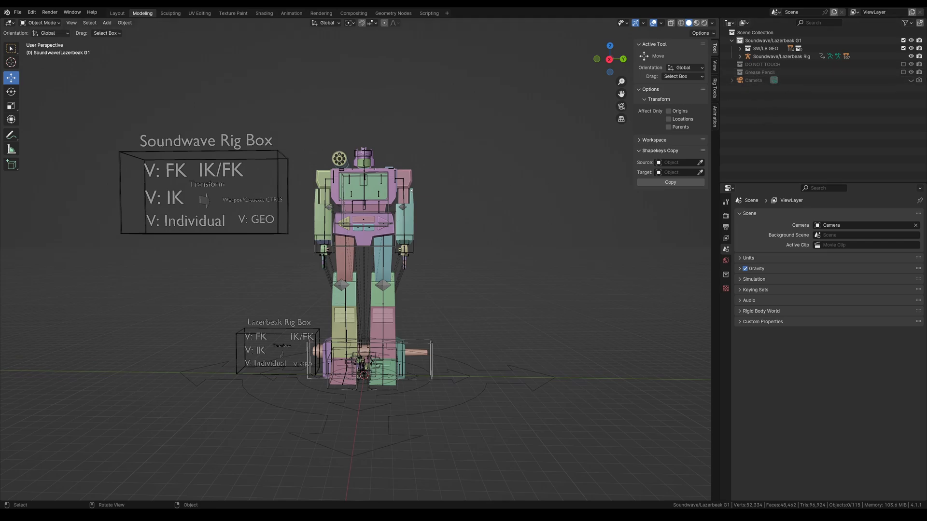
shift+middle_drag(466, 246, 475, 260)
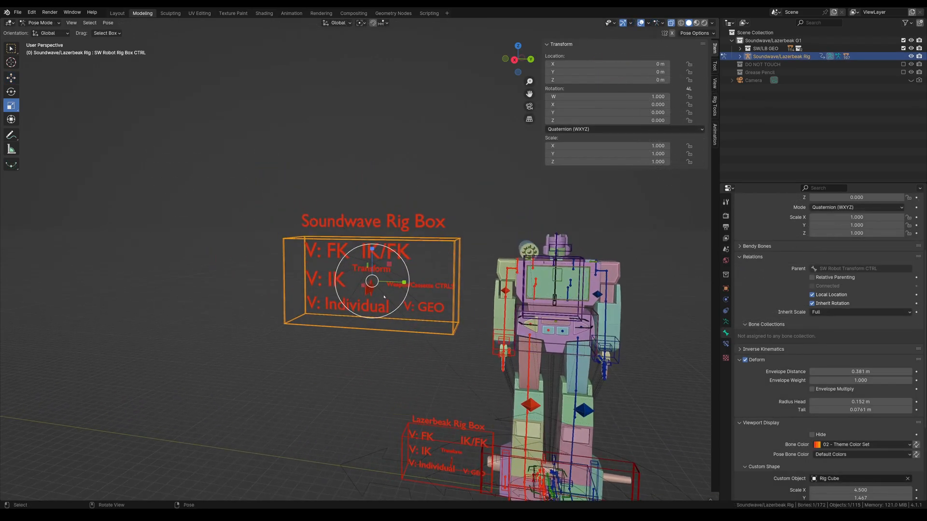
key(shift+space)
key(r)
drag(372, 280, 335, 267)
key(ctrl+z)
key(shift+space)
key(g)
key(shift+space)
key(s)
key(ctrl+z)
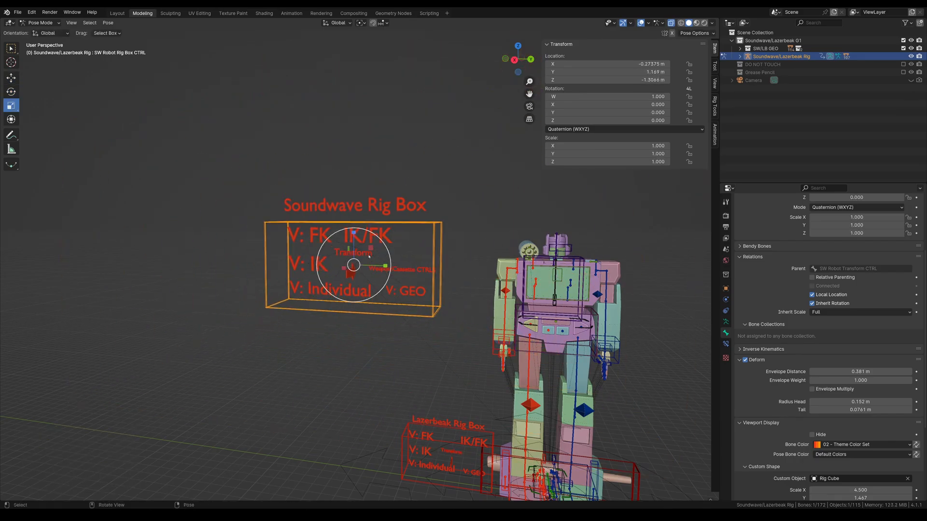
Step: Clear the user transforms of the Soundwave Rig Box control
scroll(335, 270, up, 4)
shift+middle_drag(304, 302, 334, 249)
right_click(334, 249)
click(333, 391)
shift+middle_drag(333, 391, 314, 383)
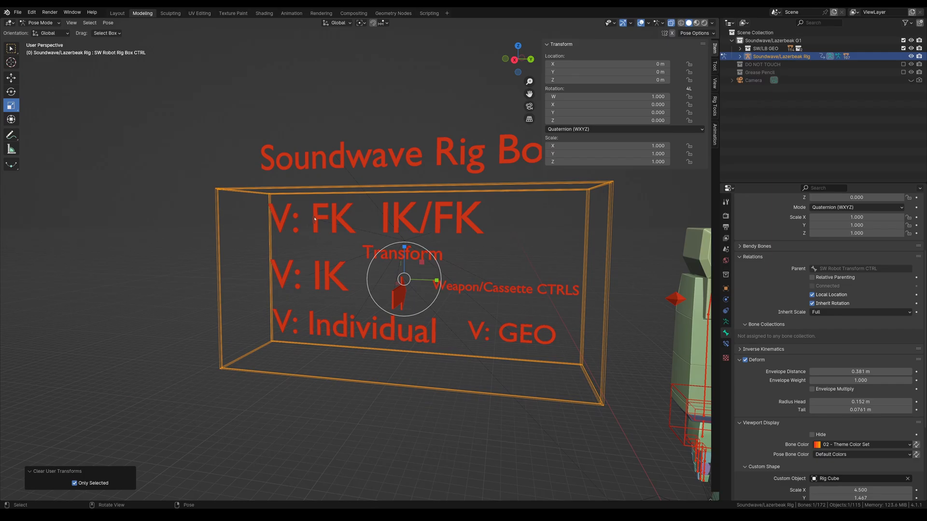
Step: Select the Soundwave V: FK control and switch its FK control hide options on and back off
click(316, 217)
shift+middle_drag(334, 301, 256, 297)
scroll(256, 297, down, 3)
shift+middle_drag(548, 336, 514, 290)
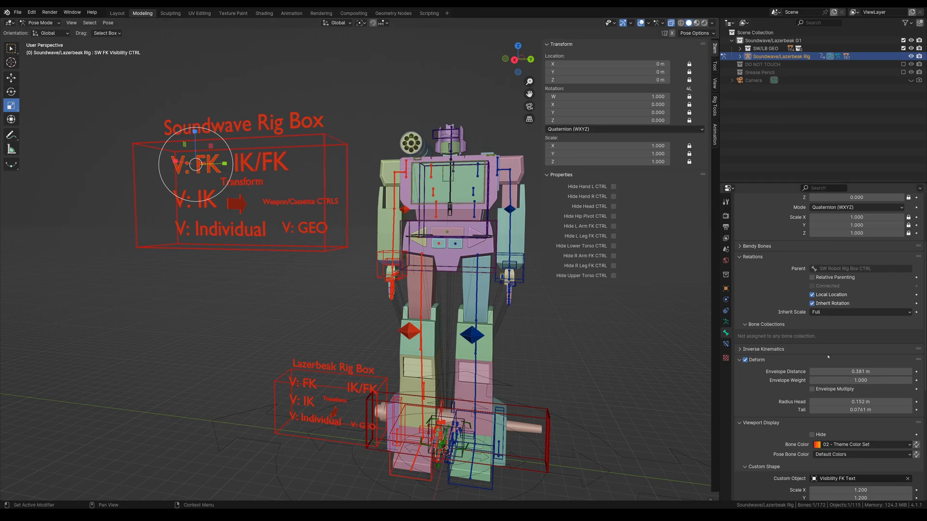
scroll(761, 334, down, 10)
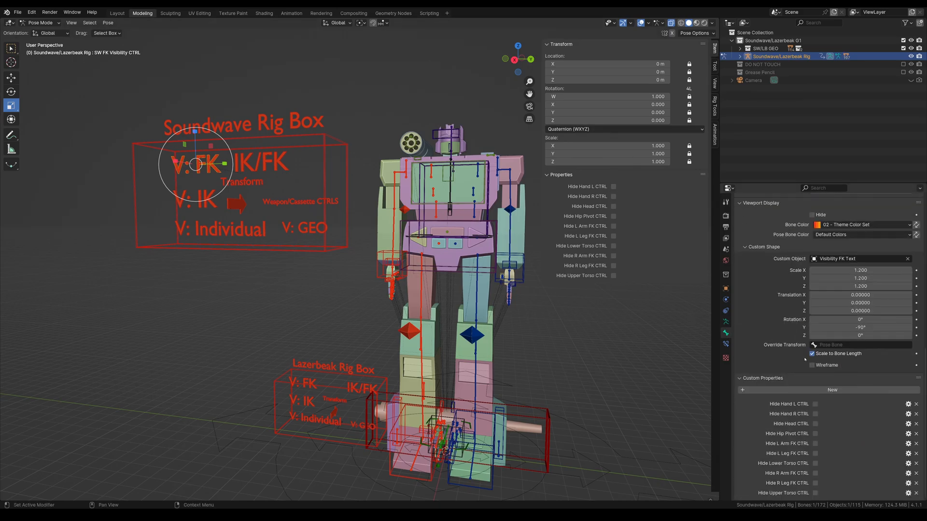
drag(614, 216, 617, 266)
drag(613, 187, 612, 250)
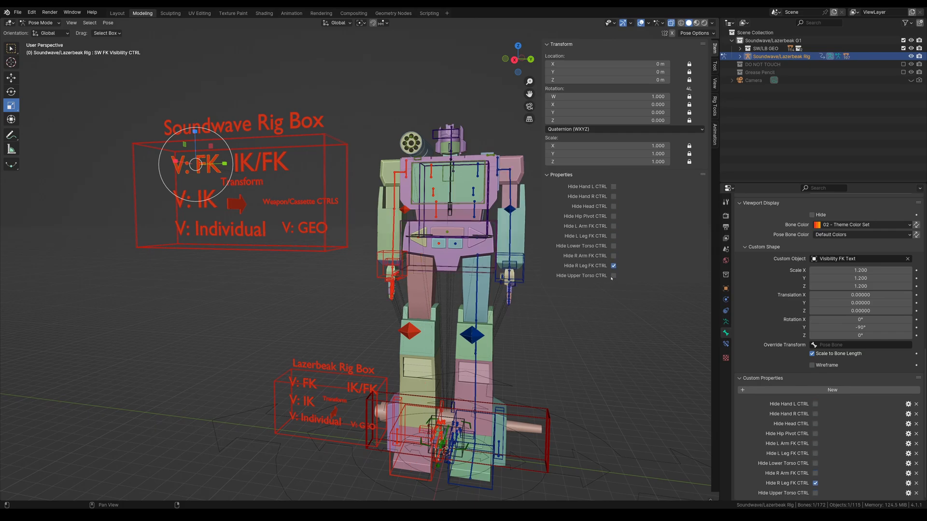
Step: Switch the hide options of the Soundwave V: IK and V: Individual controls on and back off
click(210, 201)
drag(614, 186, 618, 234)
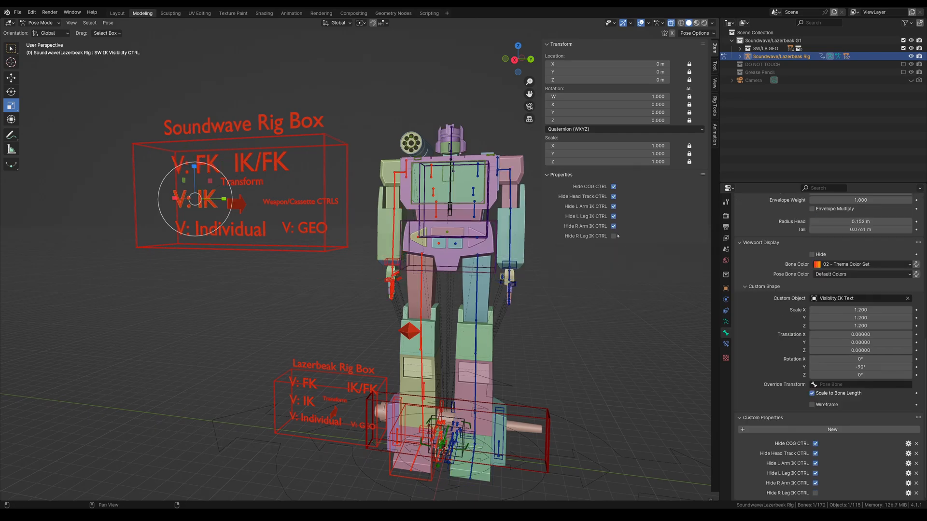
click(222, 231)
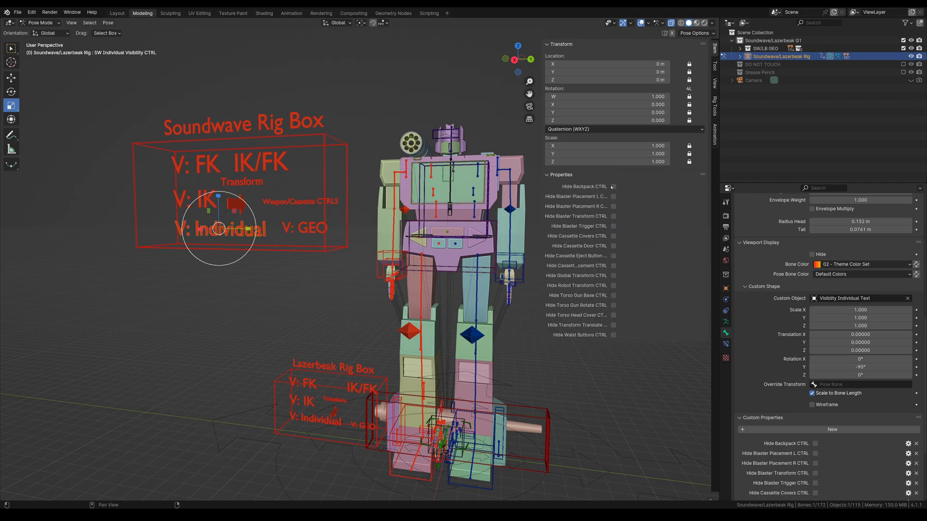
drag(613, 186, 614, 269)
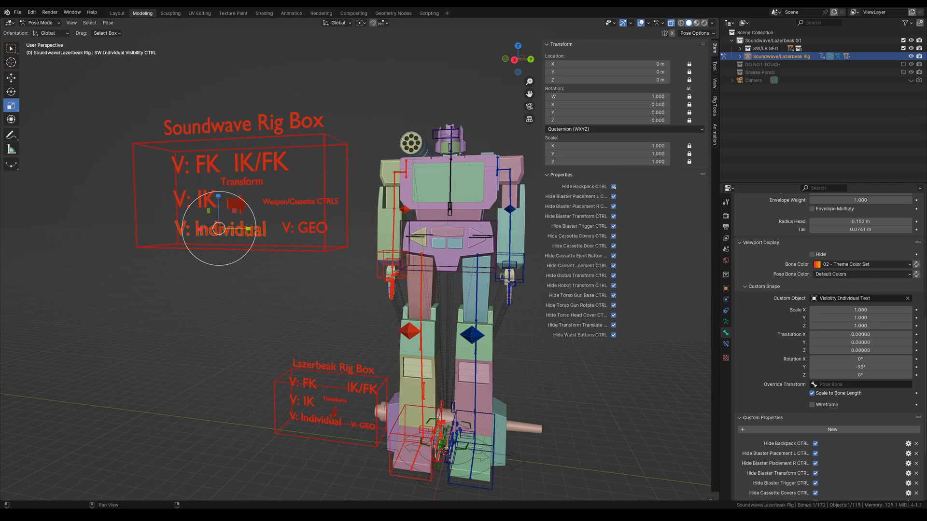
drag(613, 187, 613, 283)
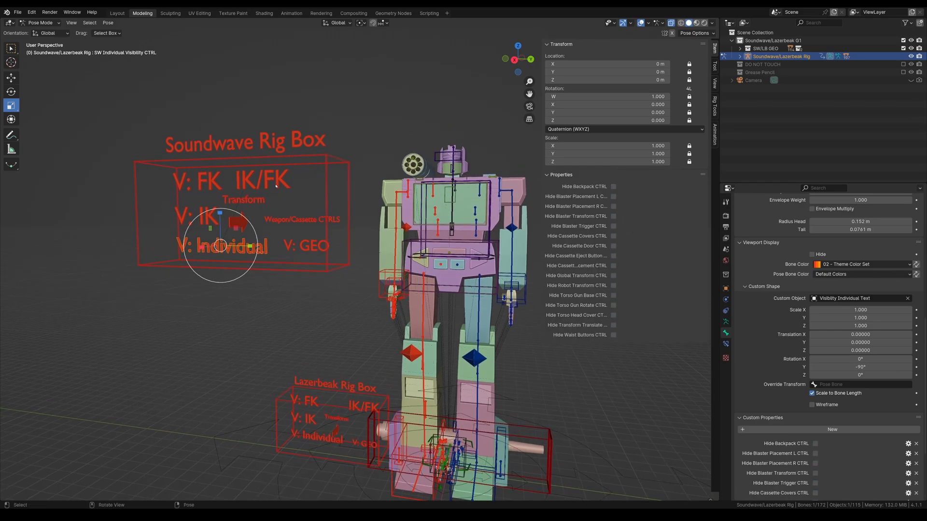
Step: Raise all four arm and leg FK/IK switches on Soundwave's IK/FK control and move both IK hand controls outward
click(263, 164)
shift+middle_drag(446, 242, 408, 222)
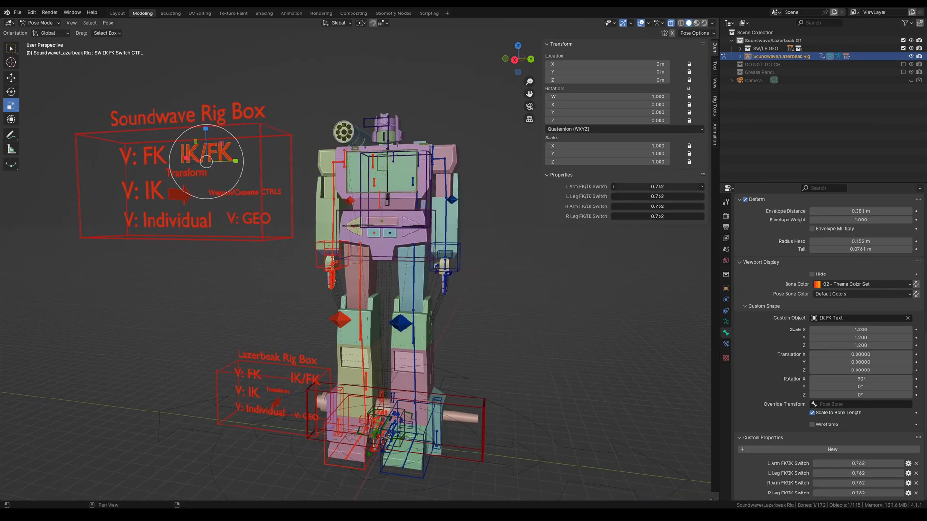
click(457, 252)
key(g)
drag(445, 258, 467, 245)
click(330, 255)
drag(329, 254, 298, 241)
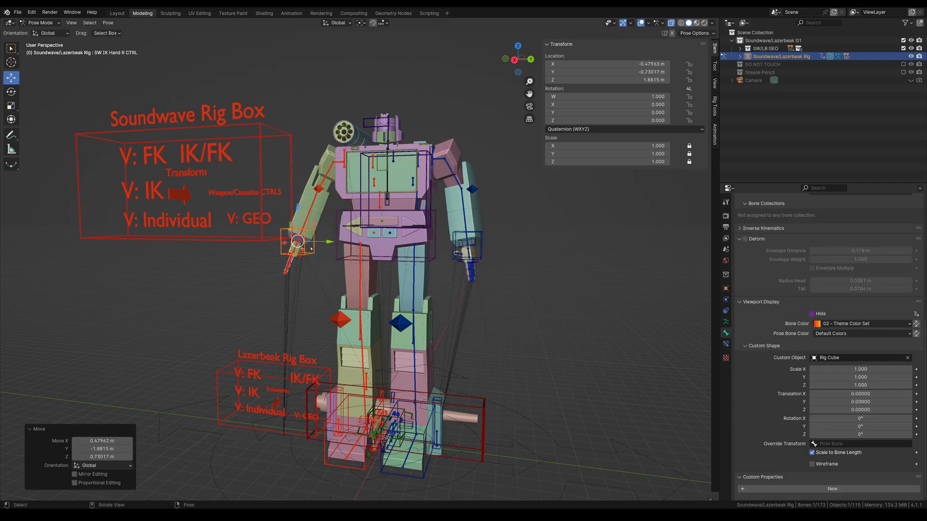
Step: Move the left elbow IK control about 0.64 m along Y and the left IK hand about -8.8 m along X
click(473, 188)
middle_drag(473, 189, 503, 210)
drag(482, 197, 497, 197)
mouse_move(513, 222)
middle_down()
mouse_move(443, 224)
mouse_move(490, 242)
mouse_move(500, 234)
middle_up()
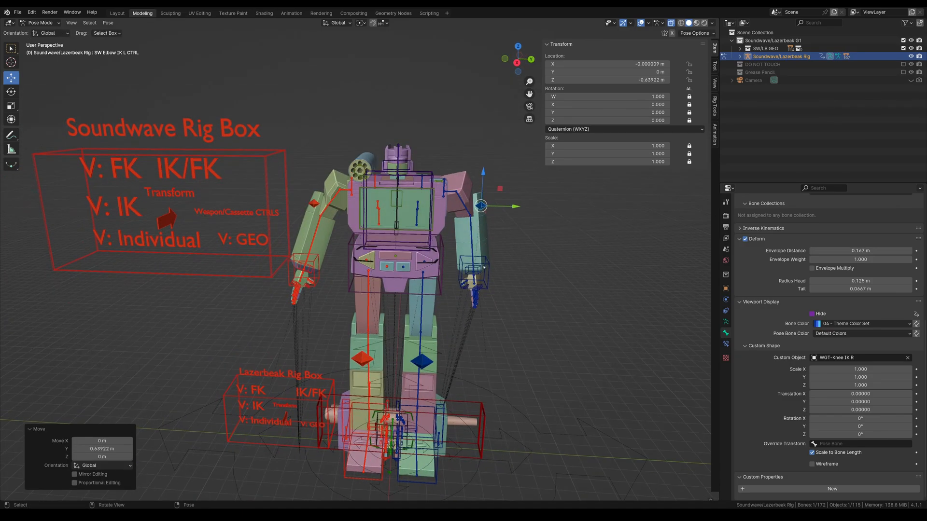
click(484, 272)
drag(477, 282, 471, 267)
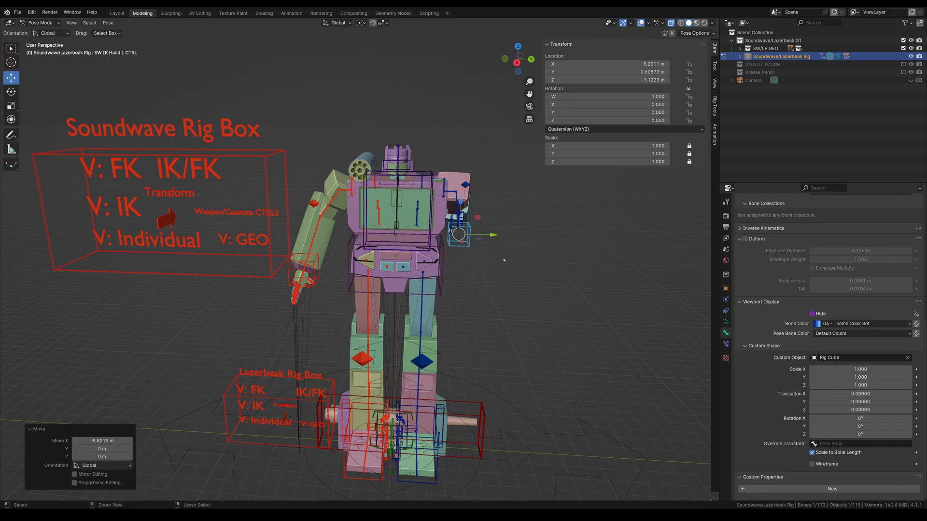
Step: Raise the left IK hand to head height and reposition the left arm's IK controls to pose the bent arm
middle_drag(473, 268, 378, 253)
drag(318, 256, 256, 155)
middle_drag(256, 155, 379, 169)
click(485, 115)
key(ctrl+z)
middle_drag(496, 153, 462, 166)
drag(473, 180, 487, 182)
click(467, 115)
drag(467, 114, 489, 270)
shift+middle_drag(489, 271, 492, 104)
Step: Lift the left foot IK control up and forward to bend the knee, and move the right foot IK control likewise
middle_drag(394, 319, 466, 301)
click(426, 303)
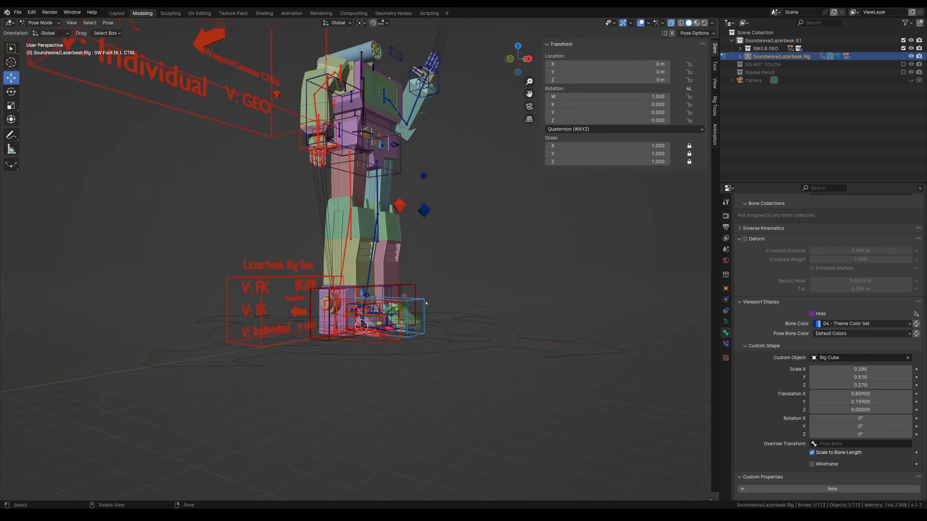
drag(363, 329, 387, 296)
click(383, 345)
click(381, 342)
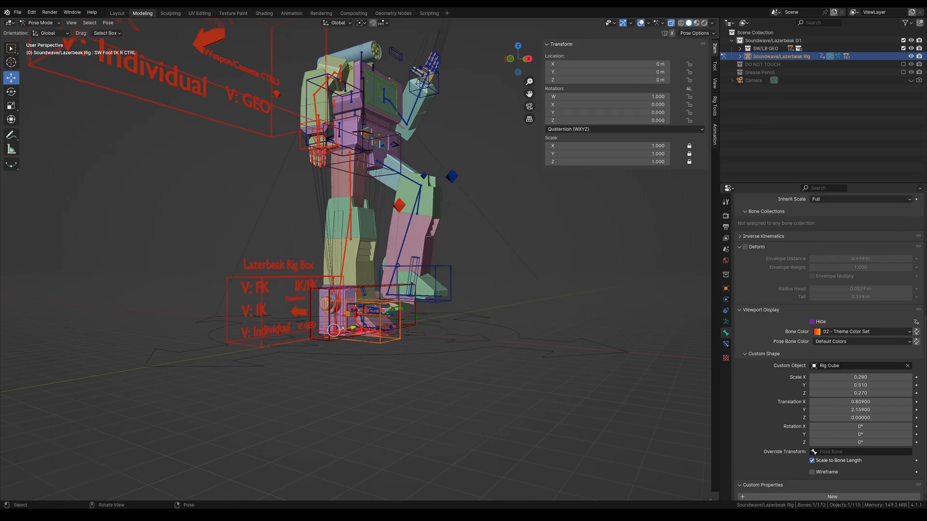
drag(336, 332, 358, 313)
Step: Select all pose bones, clear their user transforms and deselect everything
middle_drag(420, 250, 344, 279)
key(a)
right_click(389, 195)
click(389, 194)
click(259, 222)
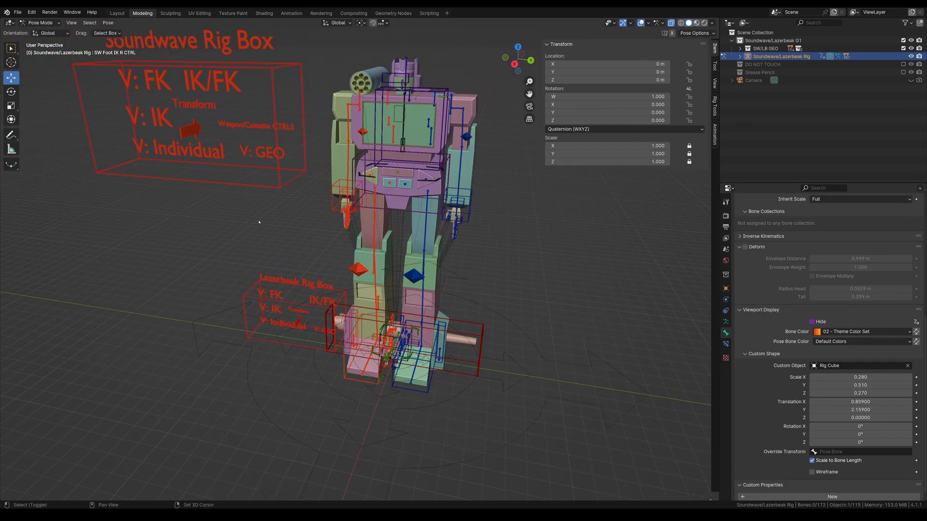
Step: Raise Head Follow Torso/Track on Soundwave's transform arrow control to 1.000 and return it to 0.000
shift+middle_drag(259, 222, 304, 252)
click(240, 178)
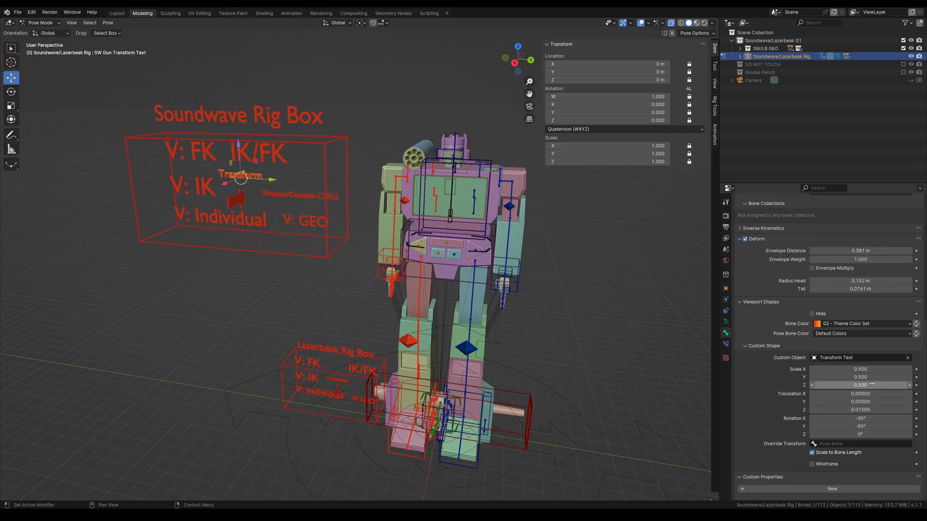
click(238, 207)
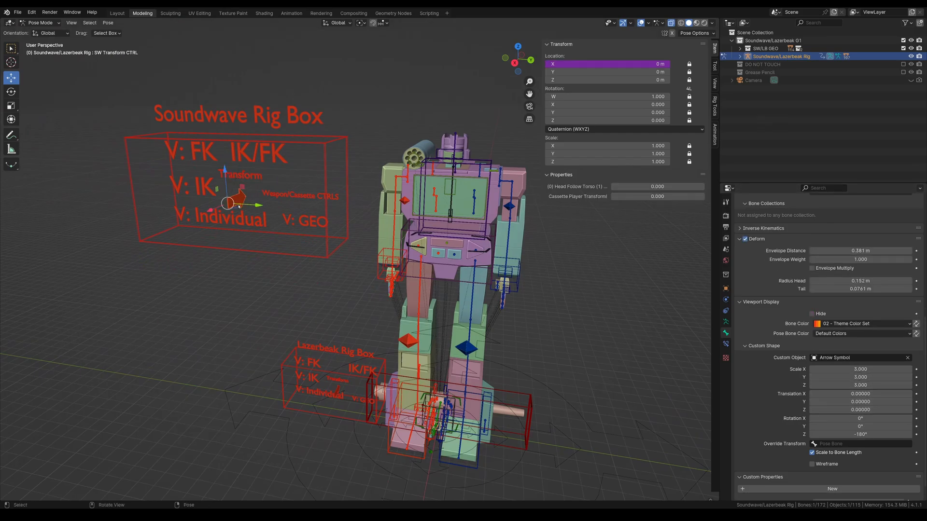
scroll(821, 379, down, 2)
shift+middle_drag(674, 143, 406, 235)
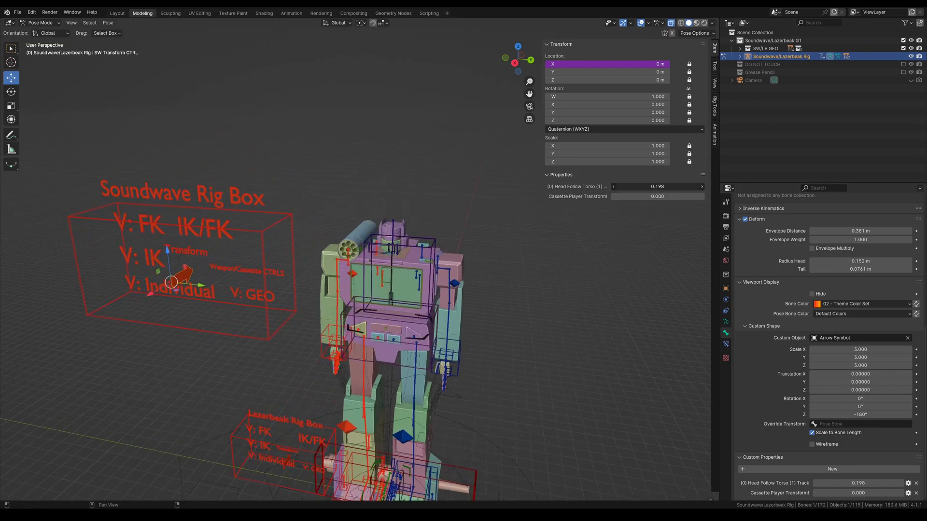
scroll(346, 259, up, 4)
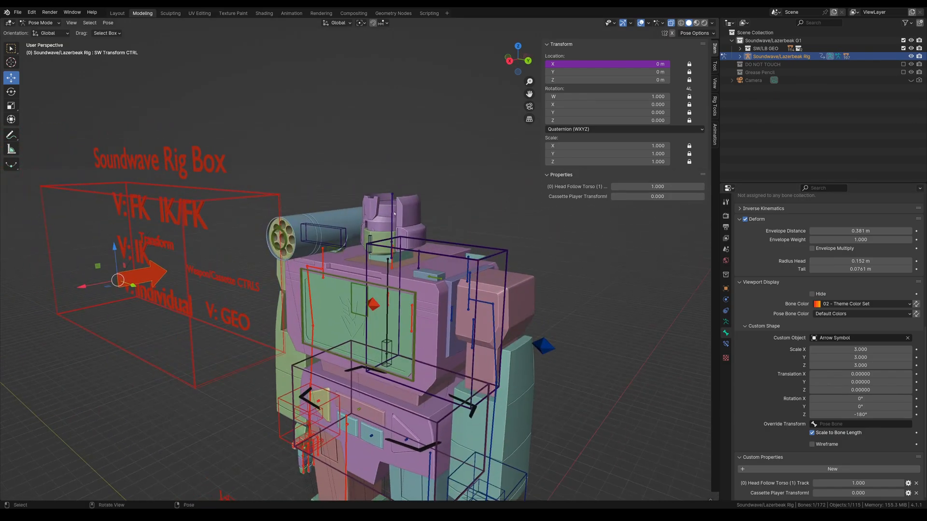
drag(629, 187, 607, 188)
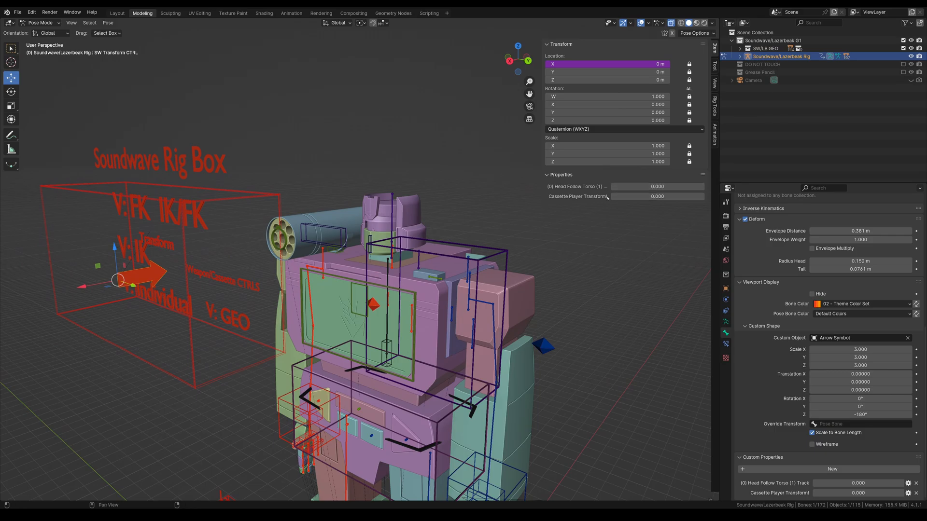
Step: Rotate Soundwave's head control and undo the rotation
click(392, 216)
key(r)
drag(392, 217, 320, 238)
key(ctrl+z)
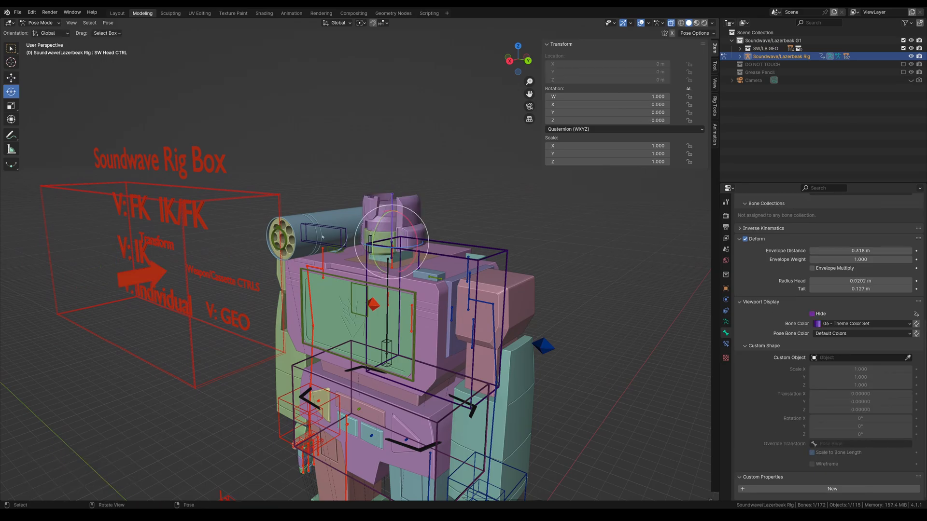
Step: Switch the head to tracking on the transform arrow control, move the head track control across the chest, and undo the move
click(330, 229)
middle_drag(330, 228, 312, 216)
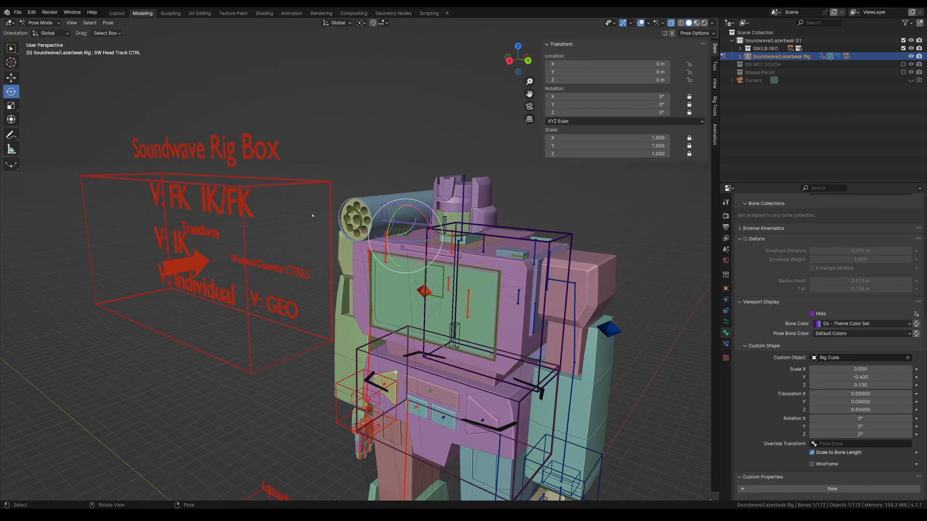
click(216, 208)
click(189, 263)
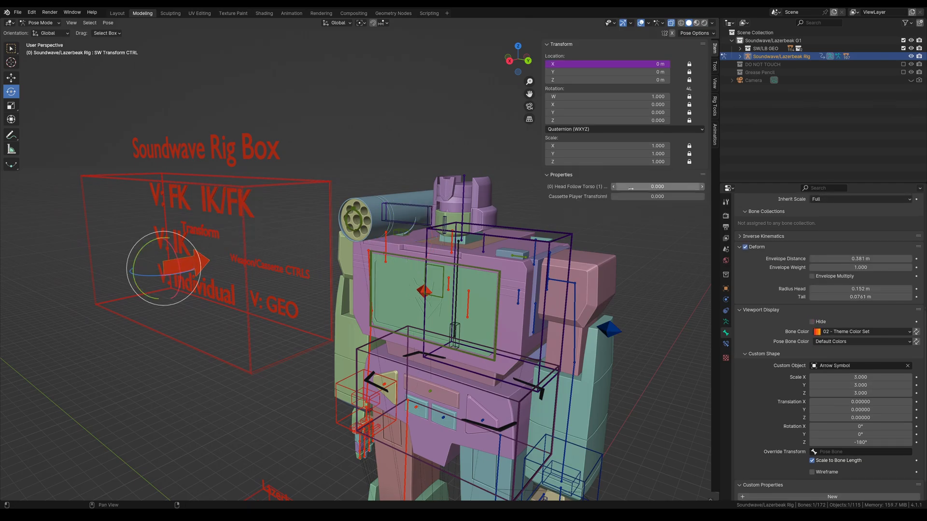
shift+middle_drag(422, 243, 411, 249)
click(397, 229)
key(g)
drag(392, 244, 449, 264)
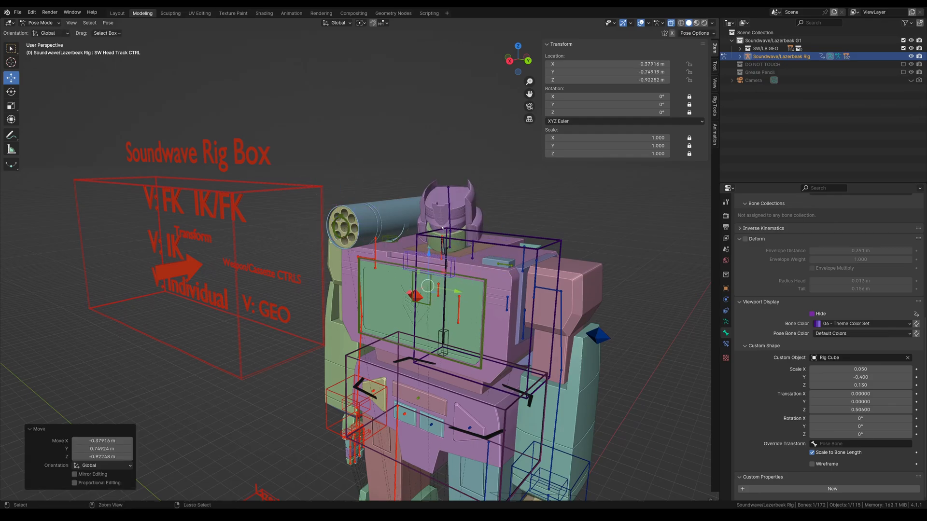
key(ctrl+z)
Step: Try rotating the head control with head tracking switched on and cancel the rotation
click(452, 210)
key(r)
drag(477, 213, 441, 233)
right_click(441, 232)
shift+middle_drag(419, 241, 512, 207)
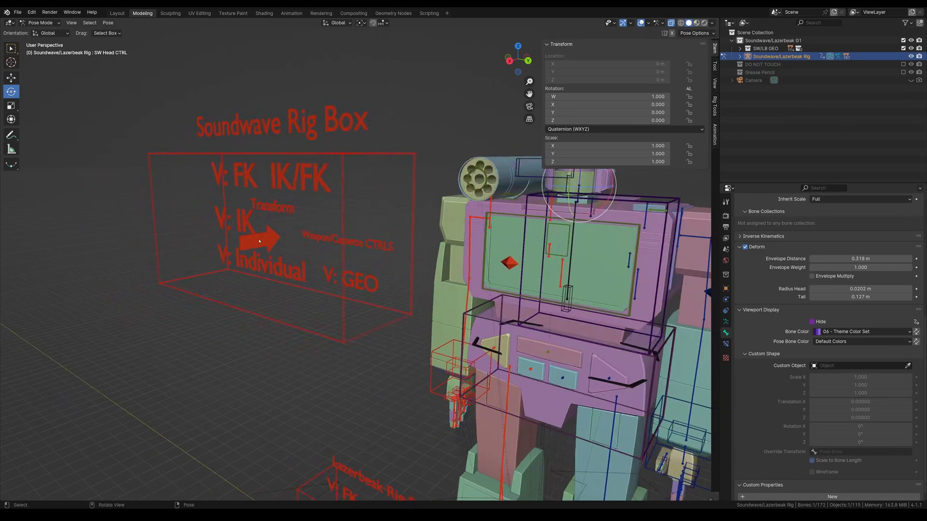
Step: Reset Head Follow Torso/Track to 0.000 on the transform arrow control and all four arm and leg FK/IK switches to 0.000
click(260, 240)
shift+middle_drag(270, 237, 169, 226)
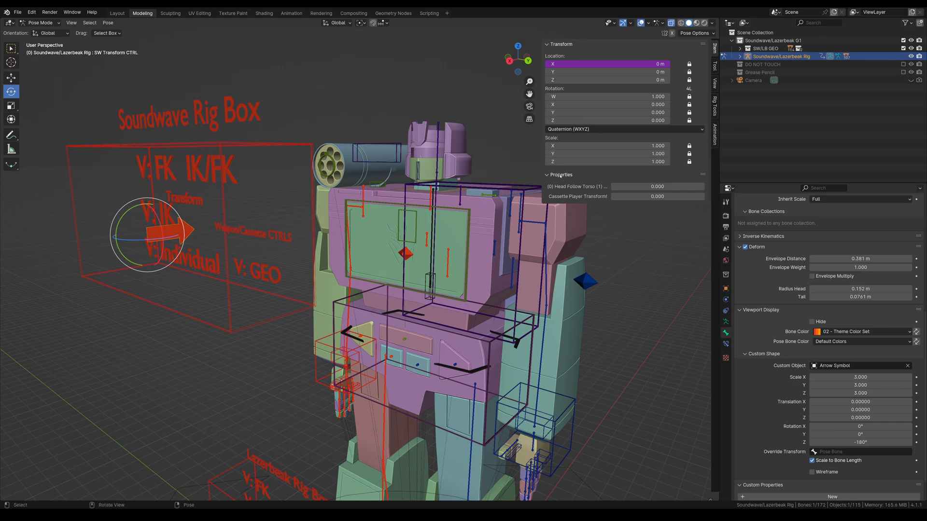
scroll(425, 270, down, 1)
shift+middle_drag(415, 270, 400, 199)
scroll(396, 226, down, 3)
click(293, 160)
drag(665, 187, 603, 216)
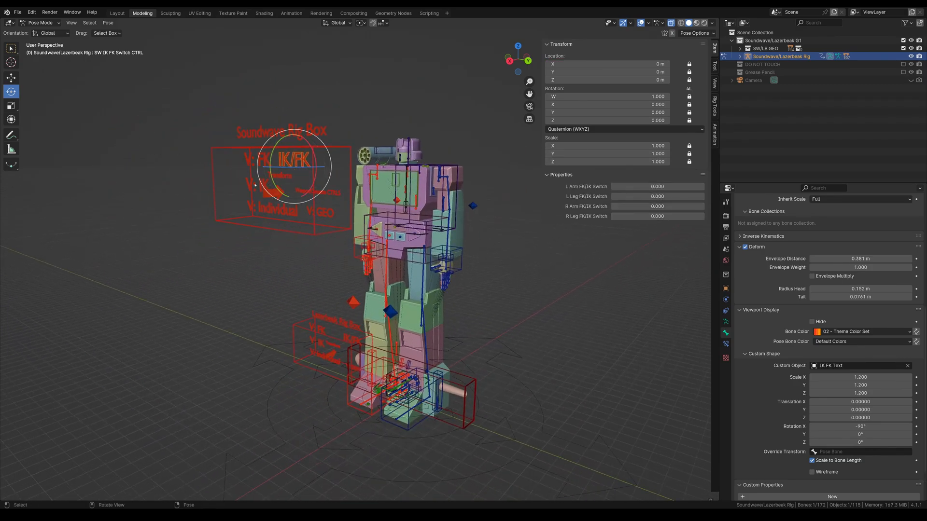
Step: Raise Cassette Player Transform on Soundwave's transform arrow control to its maximum and return it to 0.000
click(273, 193)
shift+middle_drag(338, 265, 343, 242)
drag(657, 197, 720, 196)
mouse_move(526, 276)
middle_down()
mouse_move(441, 284)
mouse_move(541, 276)
middle_up()
drag(671, 197, 618, 196)
Step: Select Soundwave's IK/FK switch control and the transform arrow control to review their custom properties
click(277, 145)
shift+middle_drag(346, 155, 344, 176)
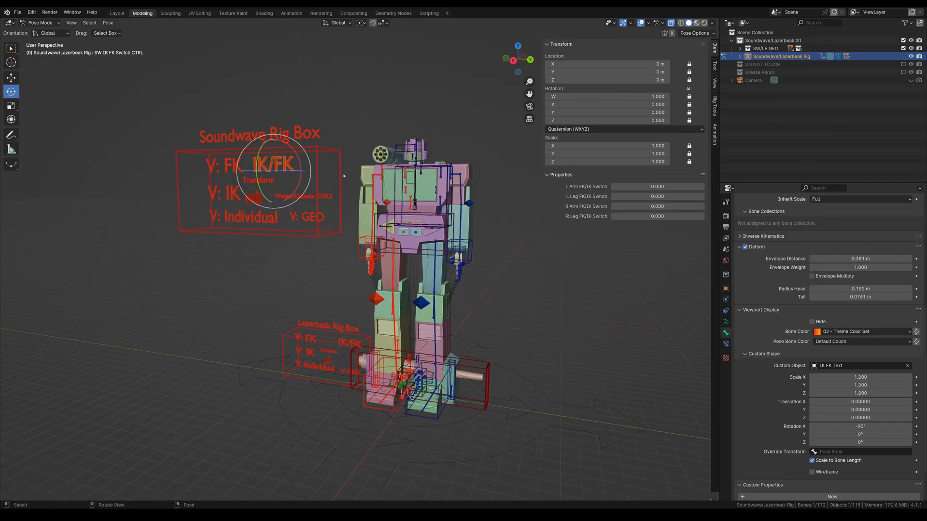
click(259, 199)
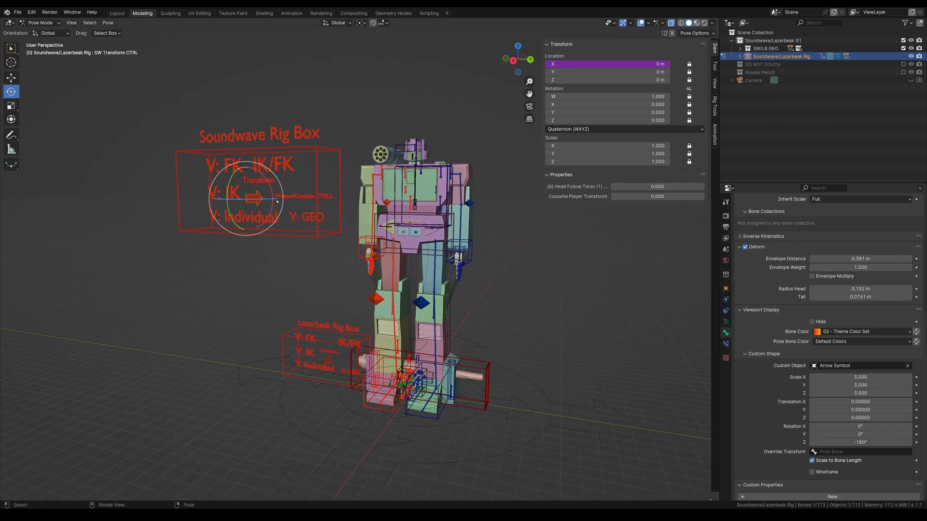
Step: Raise Cassette Player Transform to its maximum, check Soundwave's IK/FK switch control, and return the transform to its minimum
drag(645, 196, 706, 196)
click(298, 175)
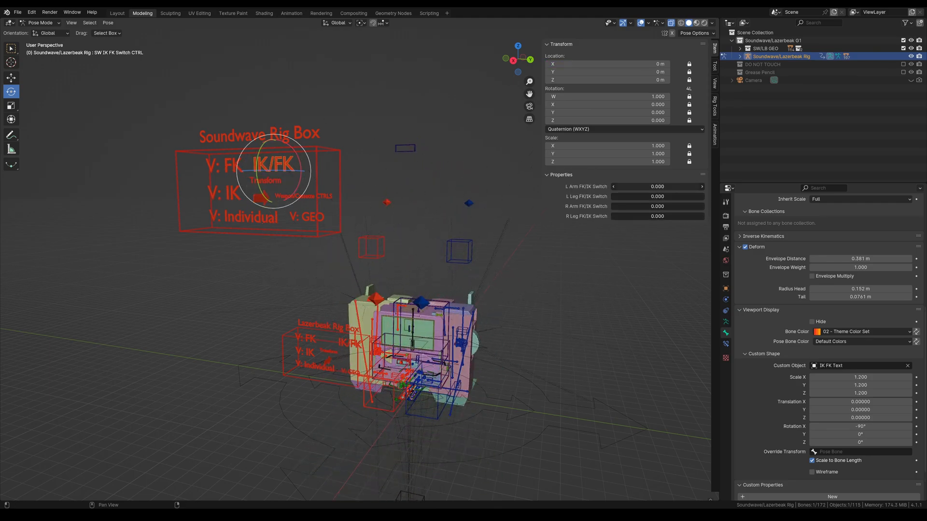
click(261, 198)
drag(668, 196, 609, 196)
Step: Select Soundwave's Weapon/Cassette CTRLS control, review its attachment properties and try Attach Gun To Hand L
click(306, 205)
scroll(454, 241, up, 5)
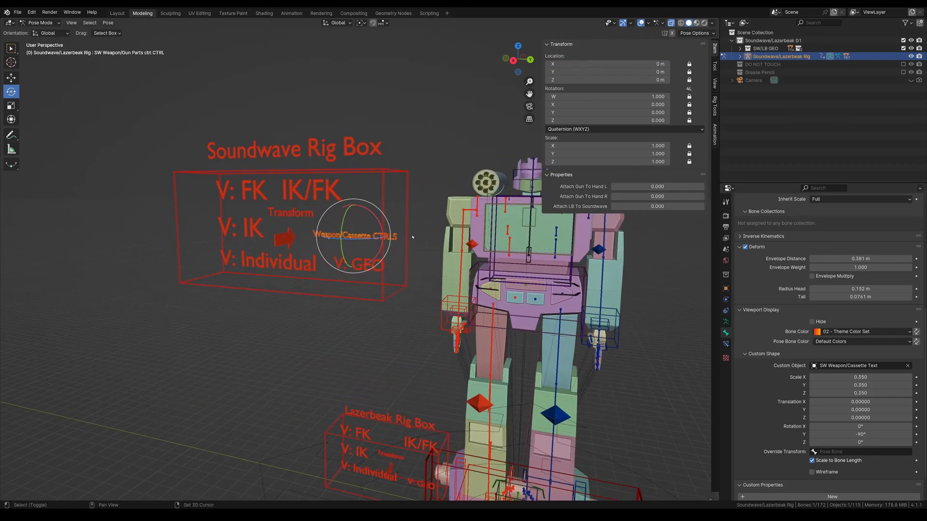
scroll(454, 241, down, 5)
shift+middle_drag(454, 241, 426, 230)
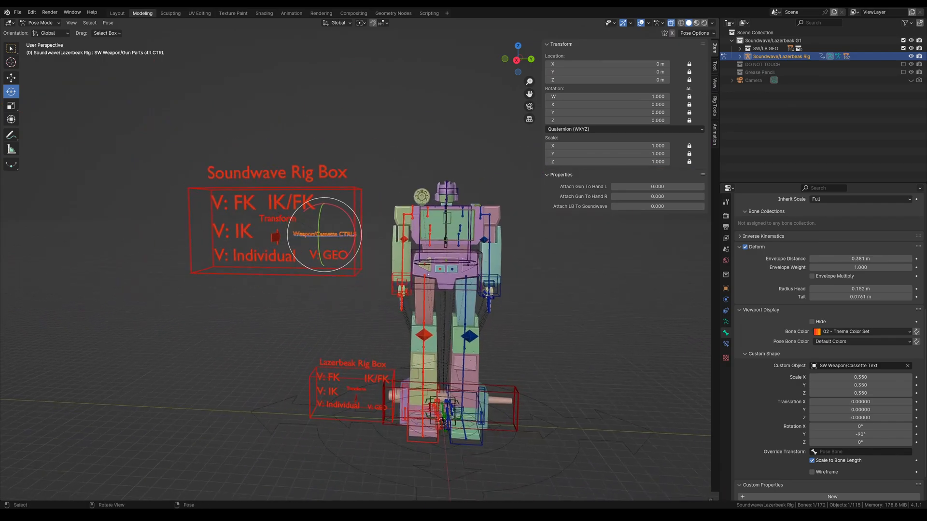
scroll(426, 230, up, 4)
shift+middle_drag(515, 203, 445, 186)
scroll(840, 410, down, 2)
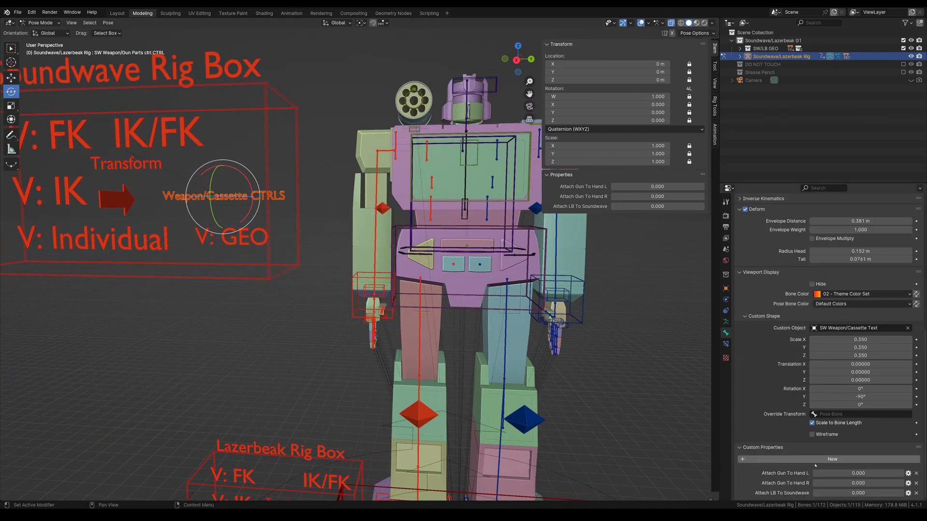
mouse_move(858, 473)
mouse_down()
mouse_move(901, 473)
mouse_move(852, 473)
mouse_up()
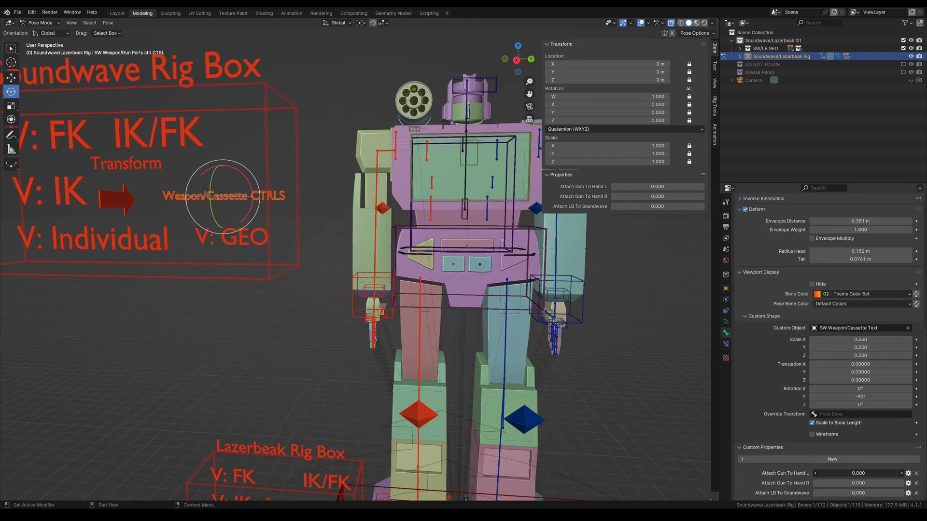
Step: Select the gun placement control beside Soundwave's right hand to inspect it
shift+middle_drag(410, 286, 289, 251)
scroll(289, 251, up, 5)
middle_drag(259, 285, 353, 245)
middle_drag(352, 245, 320, 240)
scroll(320, 240, up, 5)
click(365, 202)
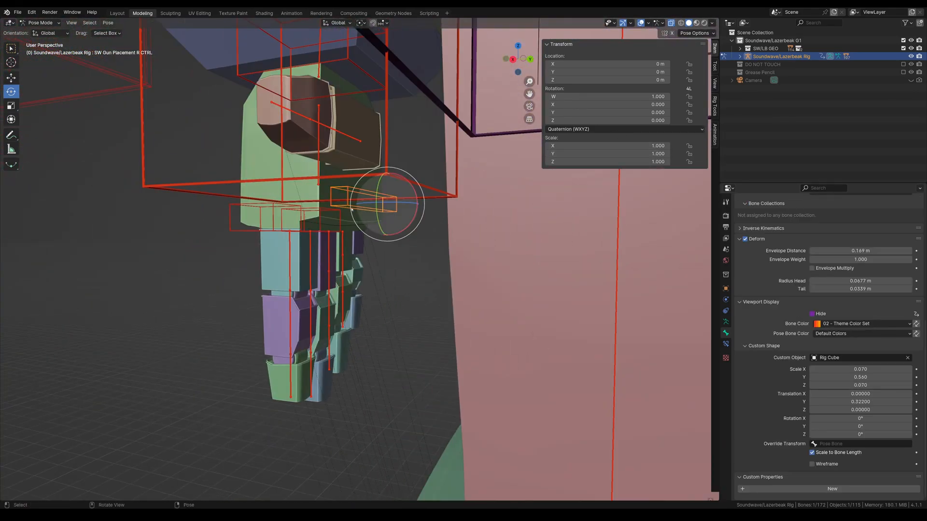
Step: Reselect the Weapon/Cassette CTRLS control and try its Attach Gun To Hand R and Attach LB To Soundwave properties
scroll(358, 203, down, 10)
shift+middle_drag(216, 152, 267, 195)
click(281, 192)
drag(834, 484, 856, 492)
scroll(478, 374, down, 4)
Step: Toggle the Hide GEO options on Soundwave's V: GEO control, from backpack to waist, and clear them all again
shift+middle_drag(311, 265, 331, 335)
scroll(289, 299, up, 2)
middle_drag(233, 271, 296, 280)
click(339, 276)
shift+middle_drag(470, 263, 353, 264)
shift+middle_drag(361, 328, 365, 259)
drag(614, 196, 613, 325)
scroll(388, 255, down, 2)
drag(613, 187, 613, 326)
drag(613, 217, 613, 276)
shift+middle_drag(481, 265, 508, 218)
click(471, 281)
Step: Try rotating, moving and scaling the Lazerbeak Rig Box control and revert the changes
shift+middle_drag(295, 299, 294, 302)
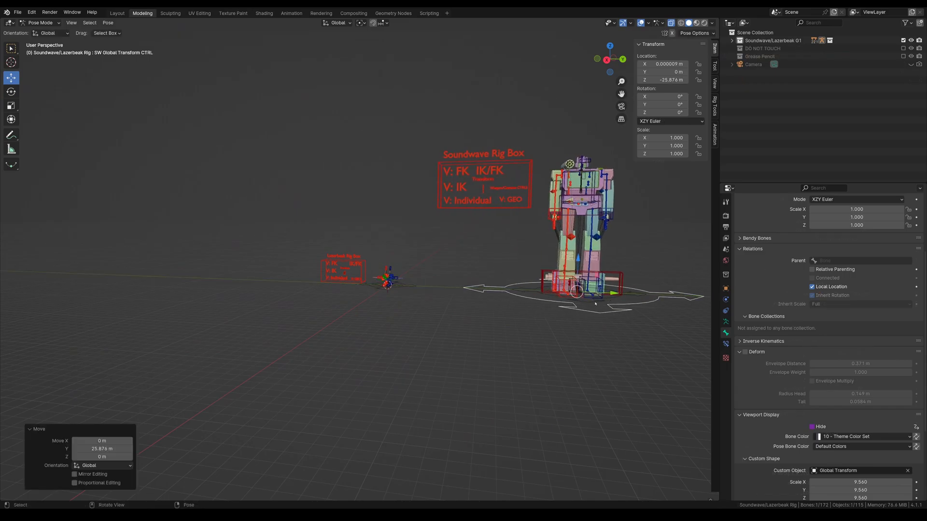
scroll(473, 295, up, 10)
click(271, 221)
key(r)
drag(279, 222, 141, 259)
key(ctrl+z)
key(g)
key(s)
key(ctrl+z)
right_click(287, 289)
Step: Select Lazerbeak's V: FK visibility control and widen the properties area to read its full option names
shift+middle_drag(147, 251, 178, 235)
click(287, 288)
click(226, 207)
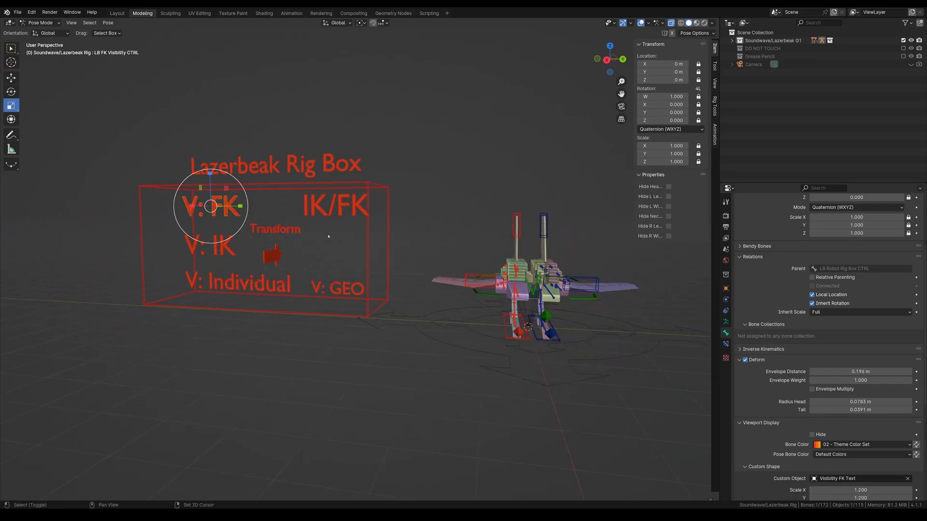
shift+middle_drag(305, 231, 215, 232)
drag(633, 189, 566, 189)
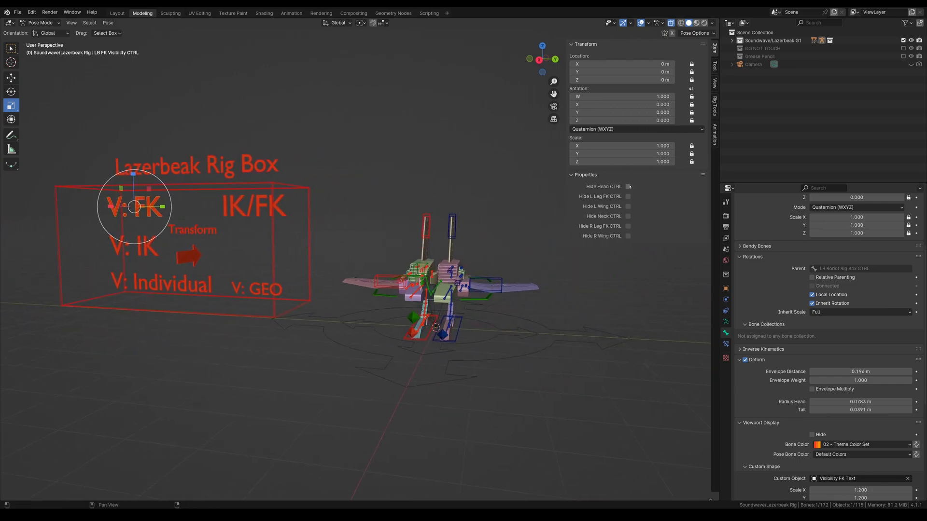
Step: Review Lazerbeak's V: IK options and toggle the hide options on its V: Individual control, leaving only the transform translate control hidden
click(169, 253)
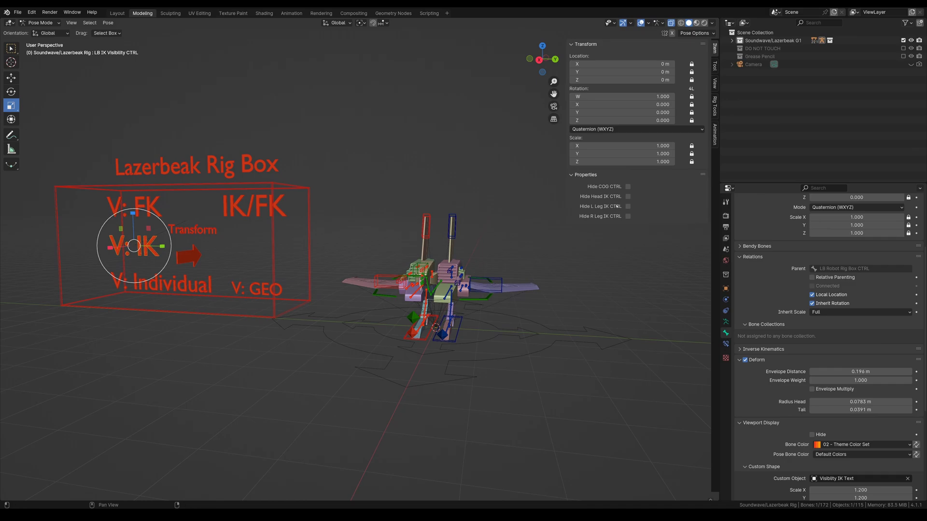
click(159, 286)
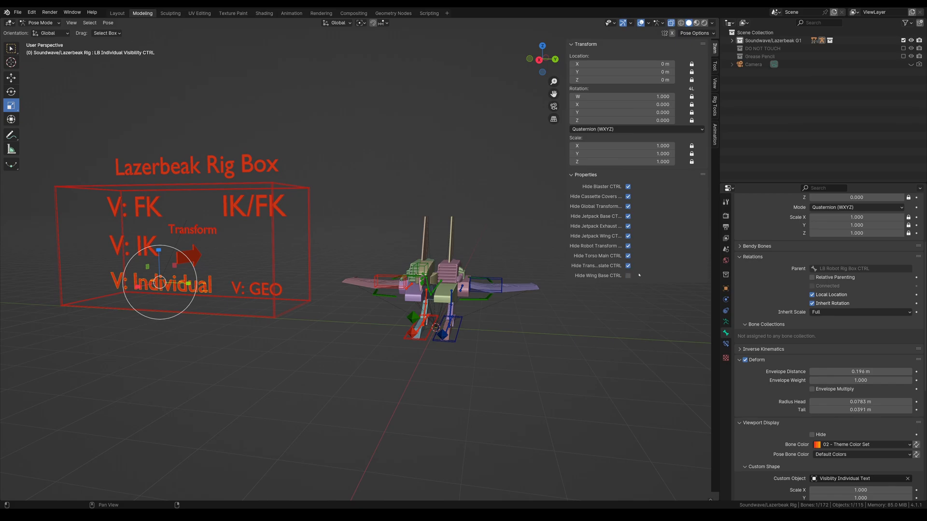
shift+middle_drag(477, 310, 444, 304)
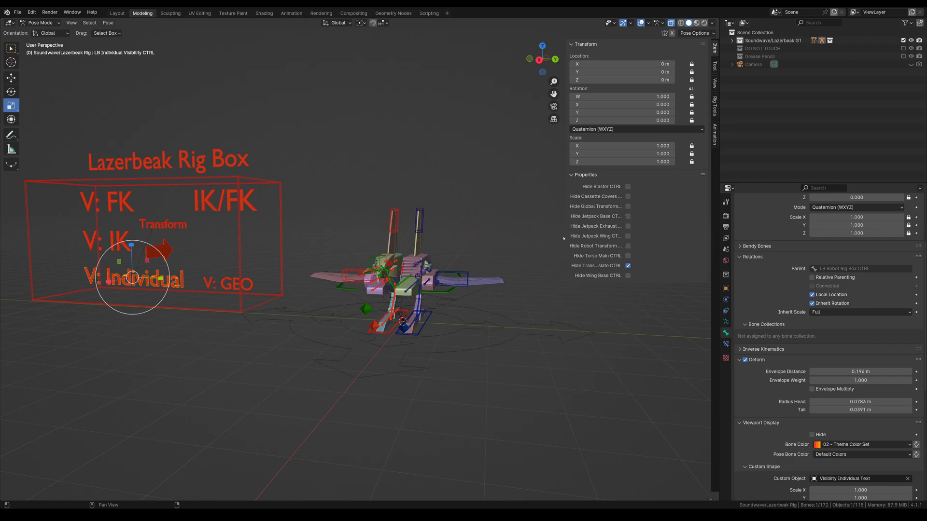
Step: Select Lazerbeak's IK/FK switch control and raise its Head FK/IK Switch
click(210, 199)
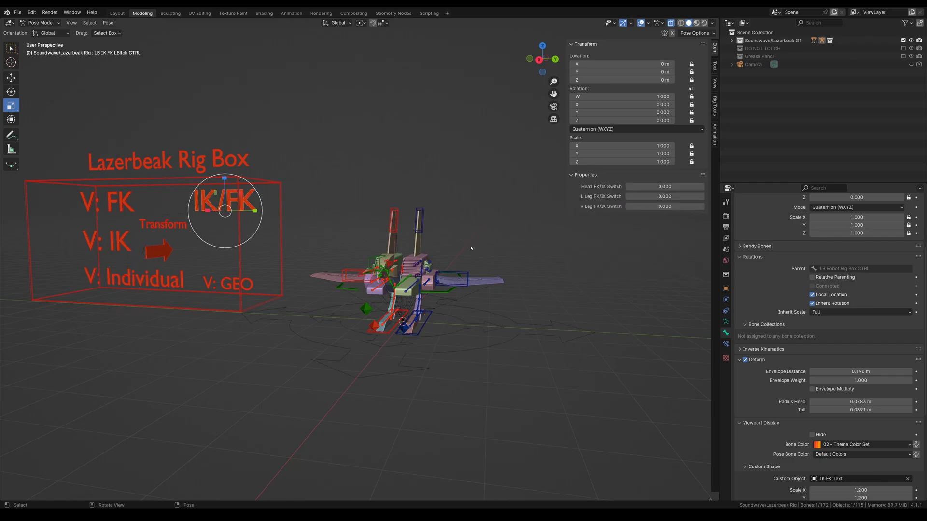
scroll(479, 240, up, 5)
middle_drag(479, 240, 434, 260)
scroll(410, 261, down, 4)
shift+middle_drag(292, 270, 416, 256)
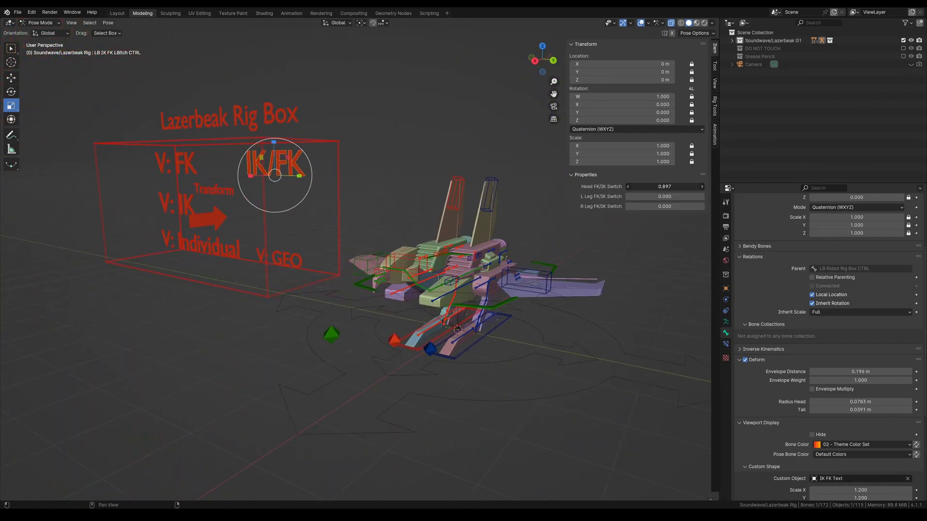
Step: Try moving and rotating Lazerbeak's head control and undo the changes
click(366, 273)
key(g)
drag(366, 274, 390, 280)
key(r)
key(ctrl+z)
Step: Try moving the green diamond target in front of Lazerbeak's head and undo the move
click(331, 335)
key(g)
drag(331, 334, 283, 328)
key(ctrl+z)
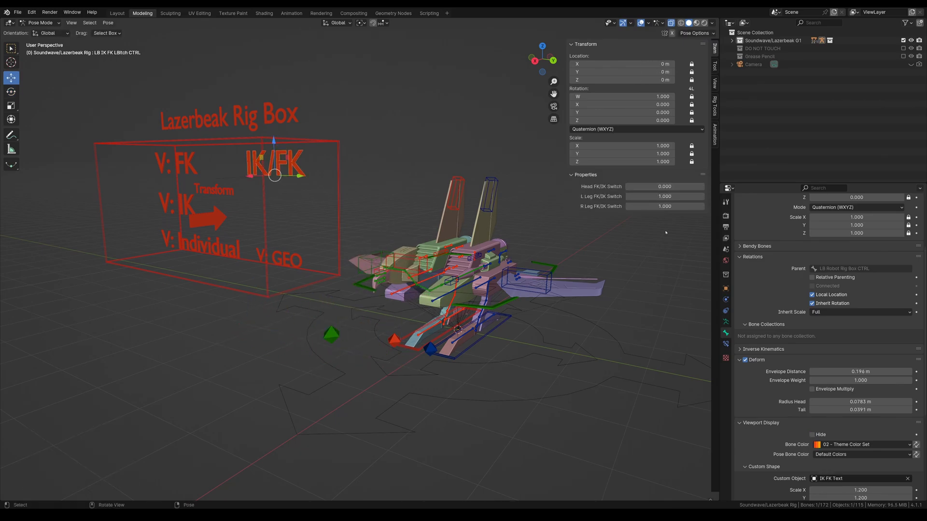
Step: Try out Lazerbeak's foot controls with both leg FK/IK switches at 1.000
click(498, 328)
drag(478, 332, 428, 326)
click(446, 336)
Step: Select Lazerbeak's IK/FK switch control and edit its L Leg and R Leg FK/IK Switch values together
click(263, 169)
click(252, 168)
shift+middle_drag(238, 185, 403, 226)
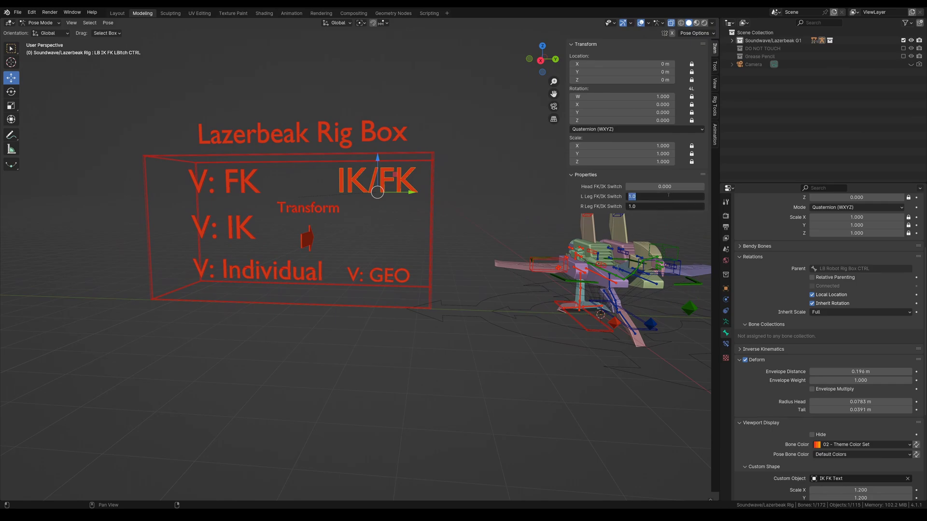
key(Return)
Step: Raise Cassette Tape Transform on Lazerbeak's transform arrow control to 1.000
middle_drag(507, 190, 258, 229)
middle_drag(396, 248, 256, 229)
mouse_move(649, 204)
middle_down()
mouse_move(648, 229)
mouse_move(653, 214)
middle_up()
drag(665, 187, 693, 187)
Step: Select Lazerbeak's COG control in cassette form, try rotating it and cancel the rotation
shift+middle_drag(487, 284, 482, 251)
click(489, 263)
scroll(435, 284, up, 2)
key(r)
middle_drag(395, 263, 352, 259)
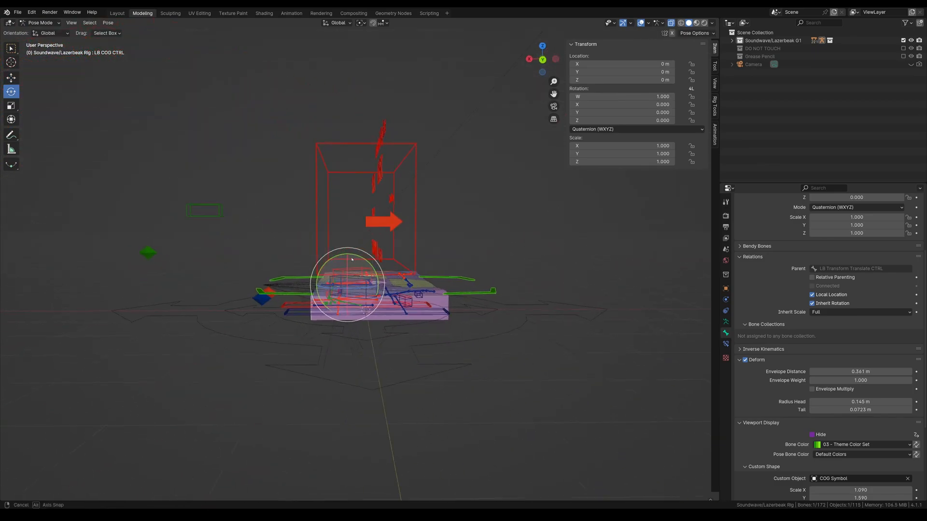
drag(335, 258, 325, 269)
right_click(324, 269)
Step: Try two further rotations of Lazerbeak's cassette form with the COG control and revert both
middle_drag(324, 269, 421, 277)
drag(420, 270, 420, 309)
key(ctrl+z)
middle_drag(428, 278, 369, 266)
drag(376, 266, 339, 289)
right_click(339, 289)
middle_drag(339, 290, 413, 281)
scroll(386, 280, down, 1)
Step: Turn Lazerbeak's Cassette Tape Transform back off and select its V: GEO control to review the hide options
click(215, 238)
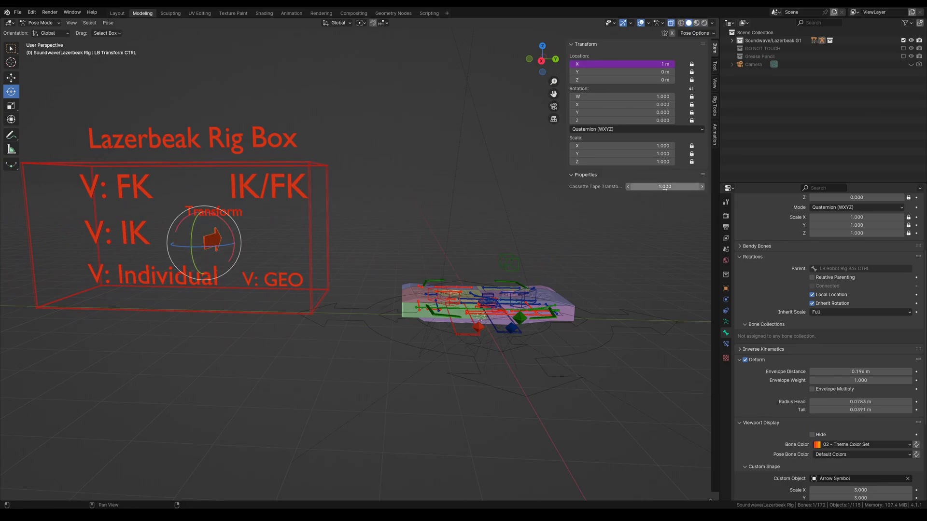
click(268, 285)
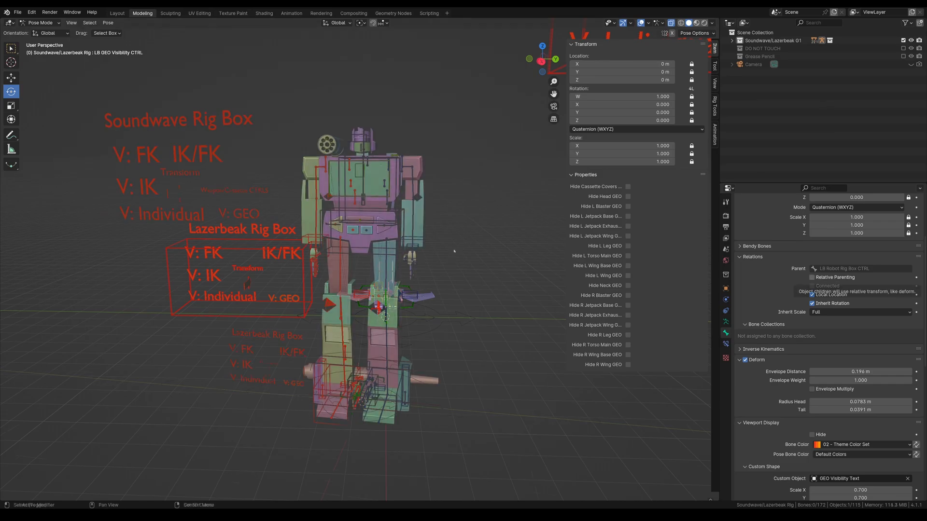
Step: Select Soundwave's global transform control, try scaling the rig and undo the scaling
middle_drag(449, 268, 421, 199)
scroll(425, 284, up, 3)
scroll(424, 285, down, 4)
scroll(359, 288, up, 2)
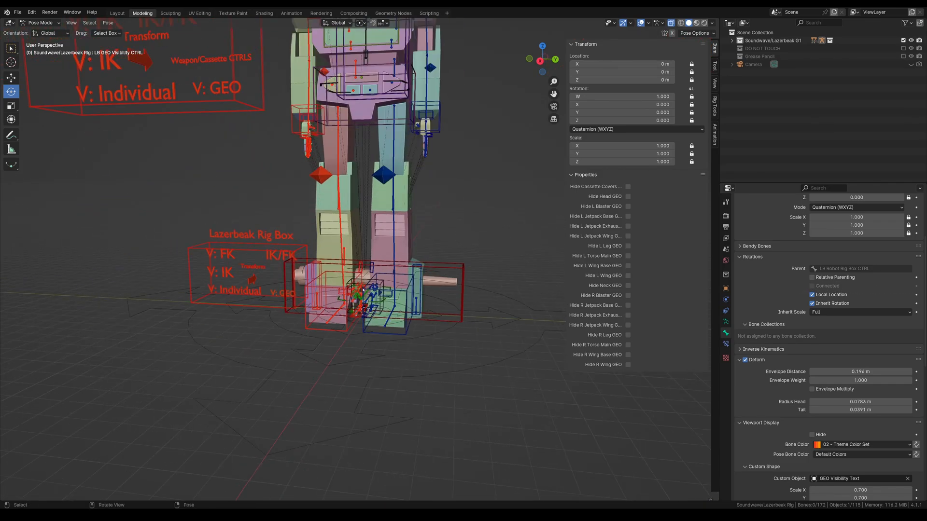
middle_drag(444, 332, 427, 334)
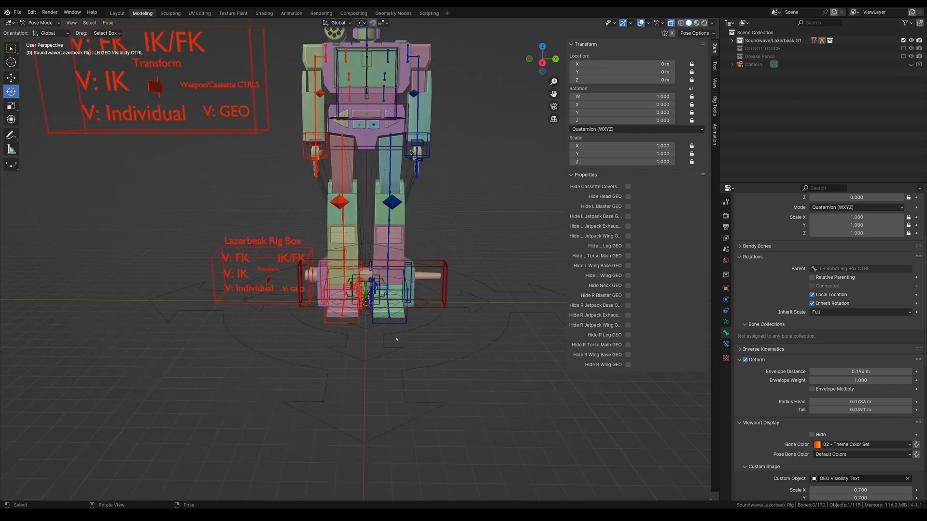
click(394, 295)
key(s)
mouse_move(389, 293)
mouse_down()
mouse_move(440, 277)
mouse_move(405, 288)
mouse_up()
key(ctrl+z)
Step: Try moving the transform control around Soundwave's feet and undo the move
middle_drag(413, 286, 435, 185)
scroll(386, 288, up, 3)
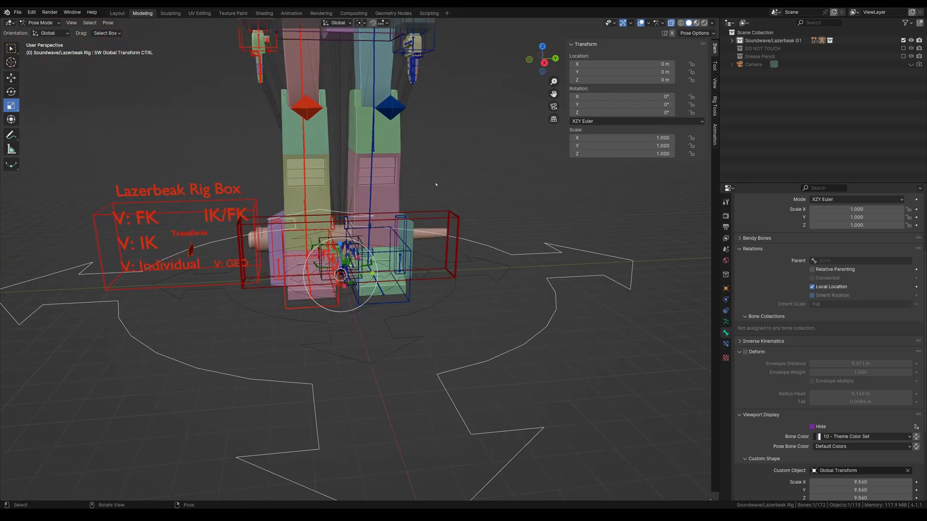
click(354, 219)
middle_drag(347, 263, 363, 304)
key(g)
drag(396, 315, 562, 304)
middle_drag(386, 289, 357, 333)
key(ctrl+z)
Step: Select and frame a Soundwave body control, try rotating it and undo the rotation
scroll(357, 333, up, 1)
scroll(357, 333, up, 1)
shift+middle_drag(420, 449, 391, 262)
scroll(390, 182, up, 1)
scroll(390, 182, down, 6)
click(364, 201)
key(KP_Decimal)
scroll(328, 297, down, 8)
shift+middle_drag(328, 296, 337, 253)
middle_drag(338, 253, 340, 244)
key(shift+space)
key(r)
drag(358, 245, 375, 249)
key(ctrl+z)
Step: Try adjusting further individual Soundwave controls and revert each change
scroll(375, 249, up, 2)
middle_drag(411, 267, 455, 271)
click(466, 279)
drag(459, 284, 477, 287)
key(ctrl+z)
middle_drag(446, 271, 395, 255)
click(438, 259)
right_click(432, 231)
Step: Select Soundwave's torso gun base control, try moving and rotating the shoulder gun, and revert the changes
click(327, 257)
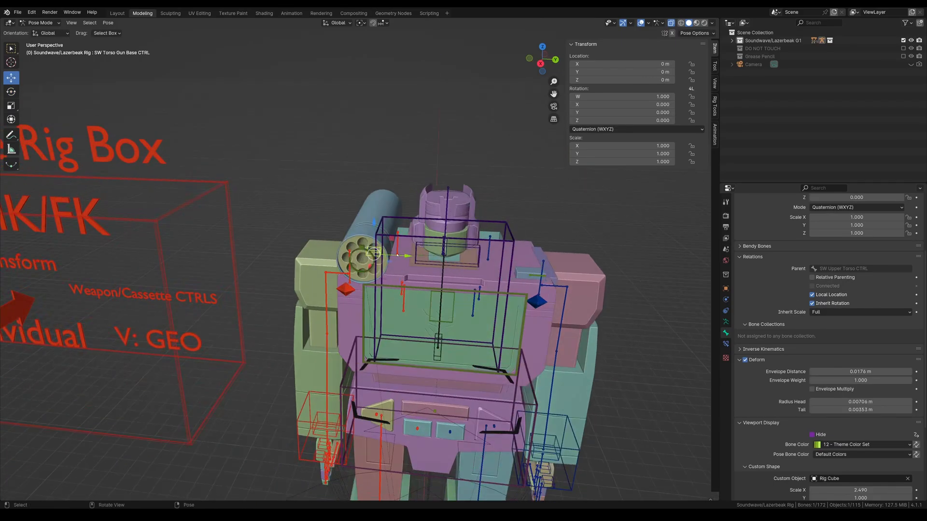
right_click(389, 258)
scroll(384, 263, up, 2)
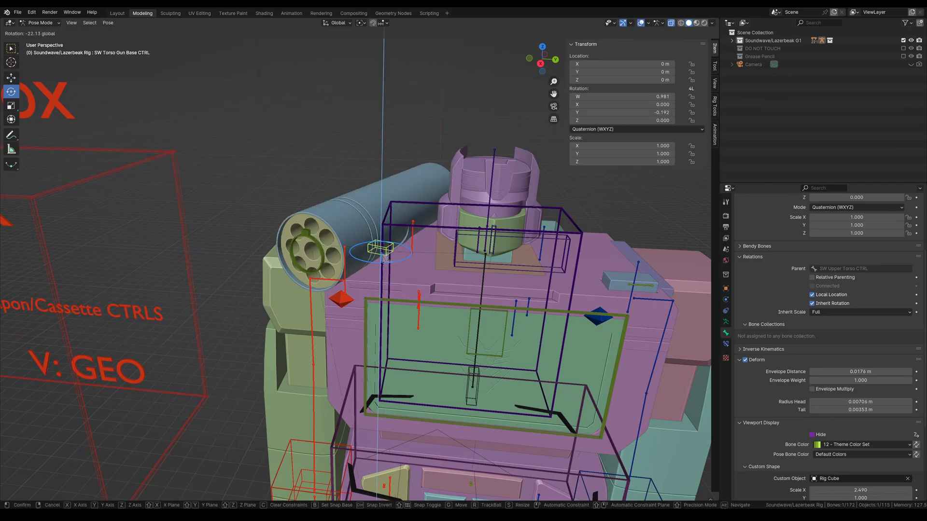
right_click(385, 259)
mouse_move(384, 260)
middle_down()
mouse_move(391, 269)
mouse_move(372, 257)
middle_up()
drag(334, 241, 334, 240)
key(ctrl+z)
Step: Select and frame Soundwave's mouth control and activate the Scale tool
shift+middle_drag(395, 205, 364, 231)
scroll(342, 224, down, 3)
scroll(355, 215, up, 3)
click(367, 211)
click(367, 212)
key(KP_Decimal)
scroll(373, 222, down, 5)
key(shift+space)
key(s)
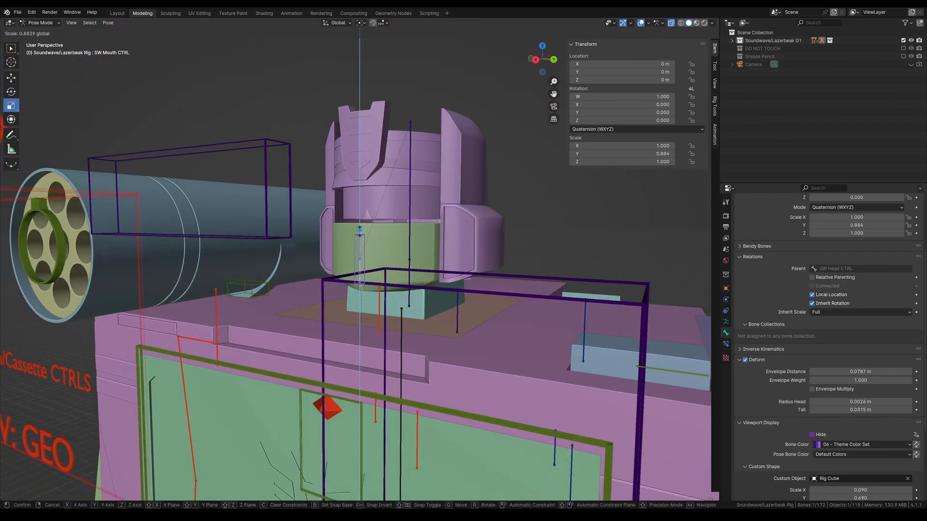
Step: Try scaling the mouth control vertically by about 1.06 and once more, undoing both attempts
drag(361, 225, 360, 225)
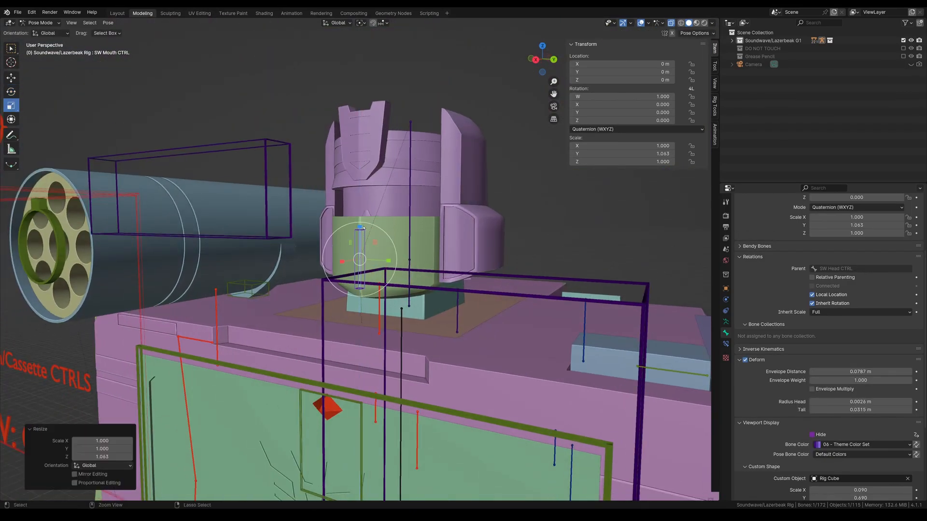
key(ctrl+z)
middle_drag(345, 217, 357, 224)
drag(358, 227, 358, 227)
key(ctrl+z)
scroll(367, 232, down, 3)
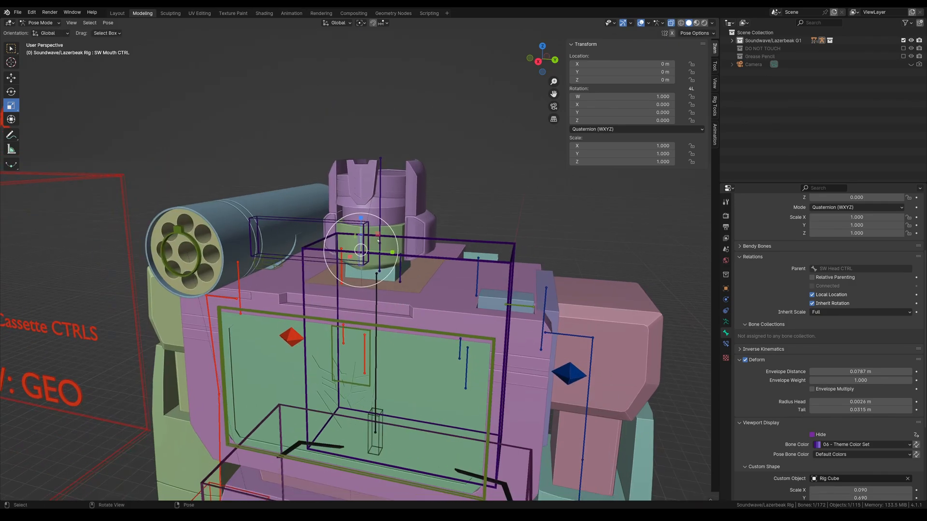
shift+middle_drag(641, 299, 643, 262)
scroll(767, 326, up, 5)
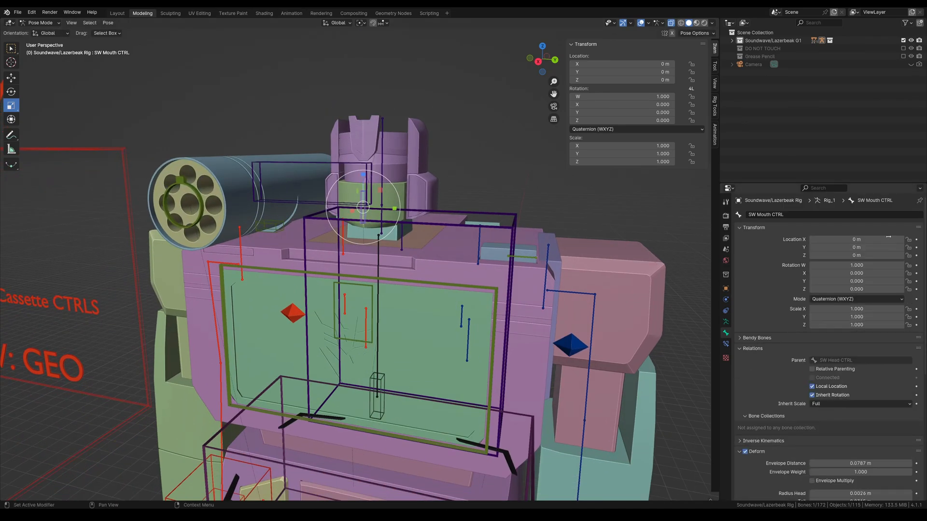
Step: Try freely rotating Soundwave's left arm joint control in several directions and cancel the rotation
scroll(384, 245, down, 4)
middle_drag(408, 238, 387, 224)
key(g)
key(Escape)
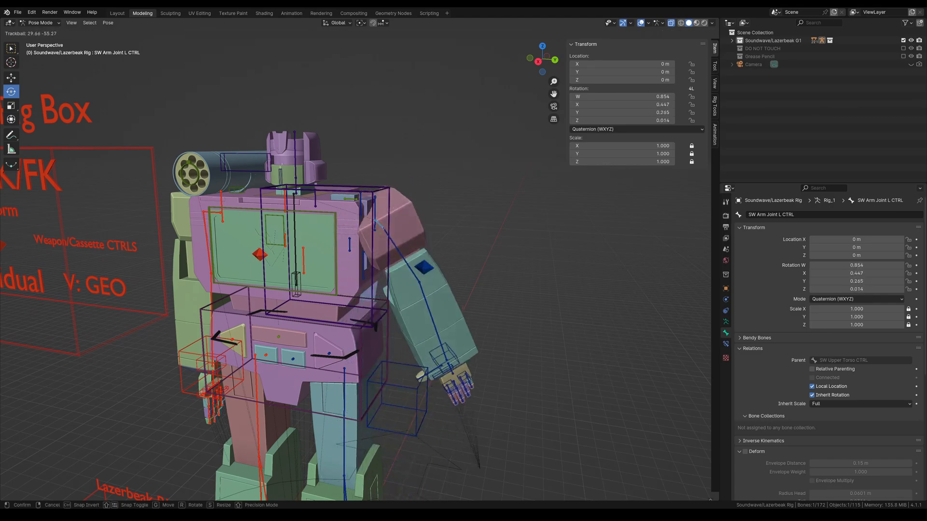
ctrl+middle_drag(428, 227, 406, 267)
click(402, 262)
drag(402, 262, 387, 247)
click(387, 246)
key(r)
key(r)
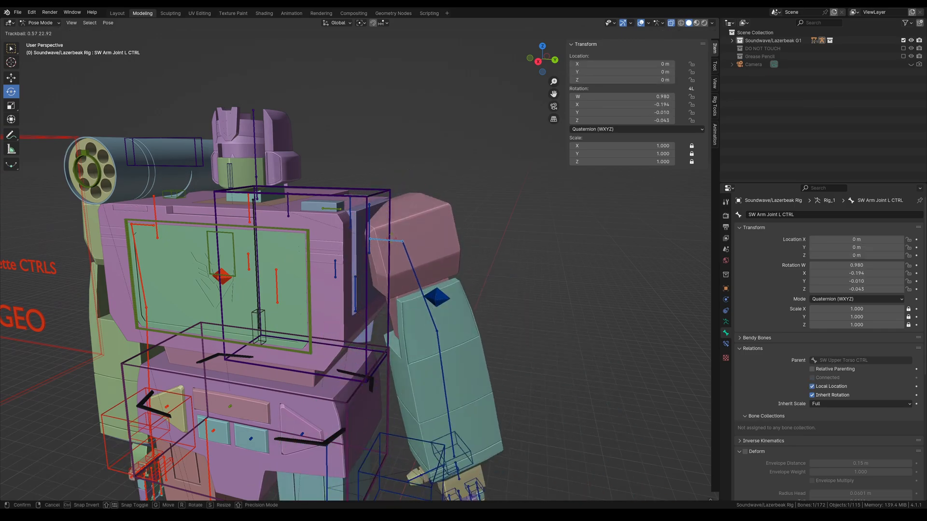
click(389, 249)
right_click(389, 249)
Step: Try trackball rotations on further controls of Soundwave's left arm
click(388, 250)
shift+middle_drag(389, 250, 358, 163)
click(386, 233)
shift+middle_drag(386, 234, 413, 229)
click(408, 244)
key(r)
key(r)
scroll(399, 196, up, 2)
shift+middle_drag(418, 300, 376, 259)
Step: Try retracting Soundwave's left hand by moving the palm base control about 1.53 m up into the forearm, and undo the moves
click(375, 214)
key(shift+space)
key(g)
drag(377, 259, 384, 241)
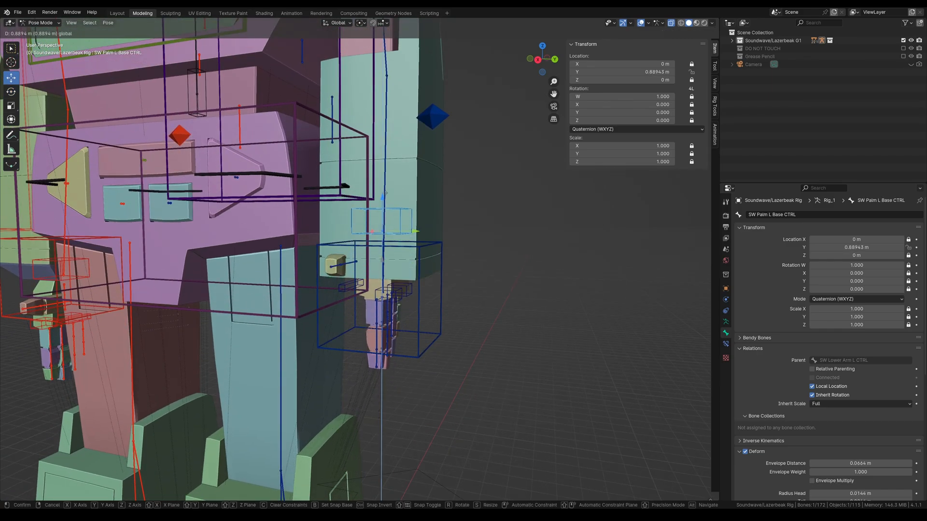
shift+middle_drag(385, 149, 376, 221)
scroll(376, 220, up, 3)
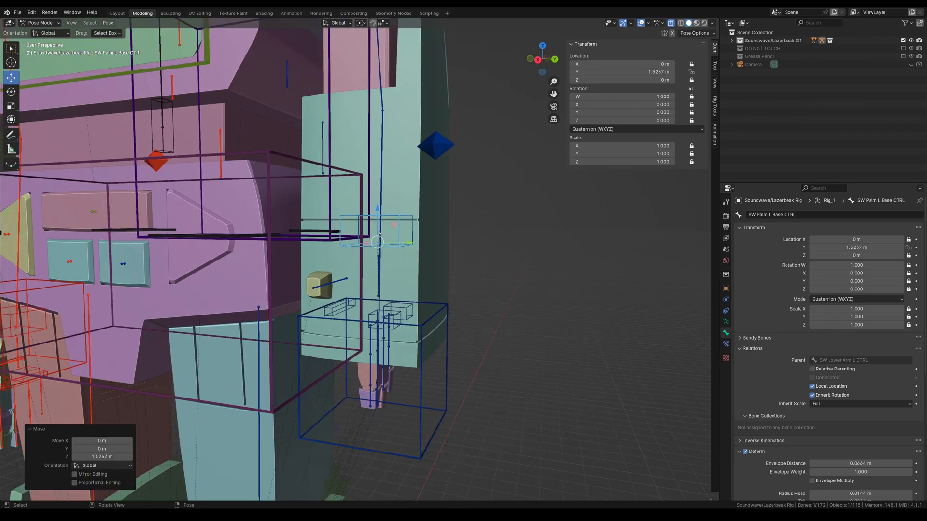
drag(384, 223, 384, 227)
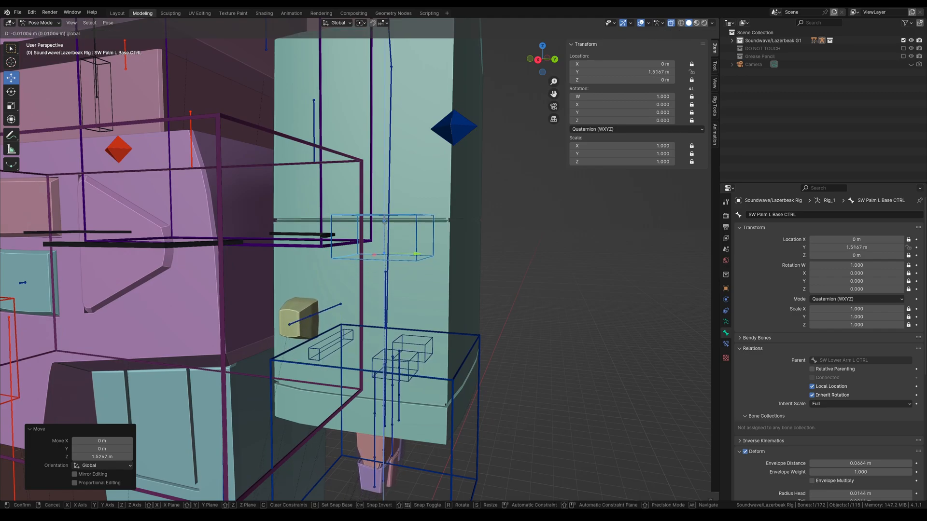
drag(372, 146, 376, 253)
shift+middle_drag(376, 253, 345, 185)
key(ctrl+z)
key(ctrl+z)
Step: Try rotating the individual controls of Soundwave's left hand and undo each rotation
shift+middle_drag(338, 289, 328, 274)
click(385, 279)
key(r)
drag(384, 280, 333, 297)
key(ctrl+z)
shift+middle_drag(325, 282, 336, 268)
key(ctrl+z)
drag(340, 261, 314, 289)
click(300, 271)
key(ctrl+z)
Step: Try bending Soundwave's left fingers with the knuckle bender B control and cancel the rotation
middle_drag(365, 287, 418, 211)
click(304, 252)
drag(390, 201, 468, 238)
right_click(468, 238)
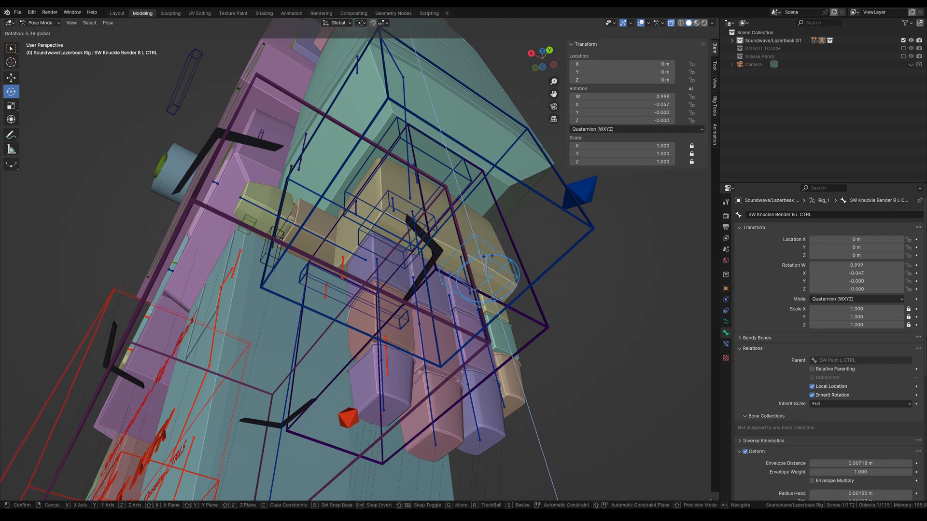
middle_drag(477, 249, 347, 264)
Step: Try rotating Soundwave's left finger controls, starting with the first finger, and clear the rotation of all bones
click(347, 264)
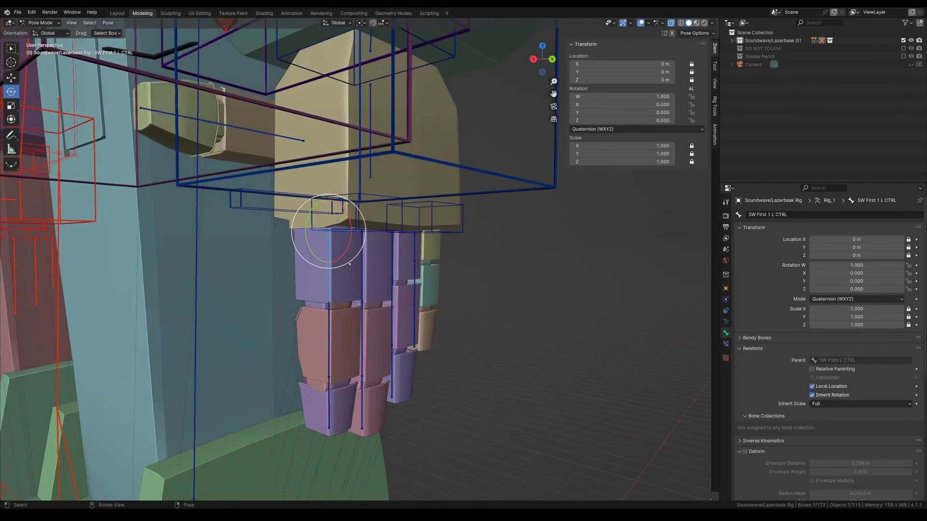
drag(400, 242, 379, 264)
click(400, 302)
shift+middle_drag(377, 285, 429, 313)
click(323, 273)
drag(362, 274, 289, 246)
click(289, 243)
scroll(300, 251, down, 5)
key(a)
key(alt+r)
Step: Select Soundwave's backpack control and try moving it away from and back toward the torso
click(476, 305)
shift+middle_drag(292, 178, 360, 338)
scroll(304, 313, down, 6)
scroll(366, 367, up, 4)
shift+middle_drag(403, 471, 477, 482)
middle_drag(444, 289, 300, 212)
scroll(299, 213, down, 4)
click(337, 251)
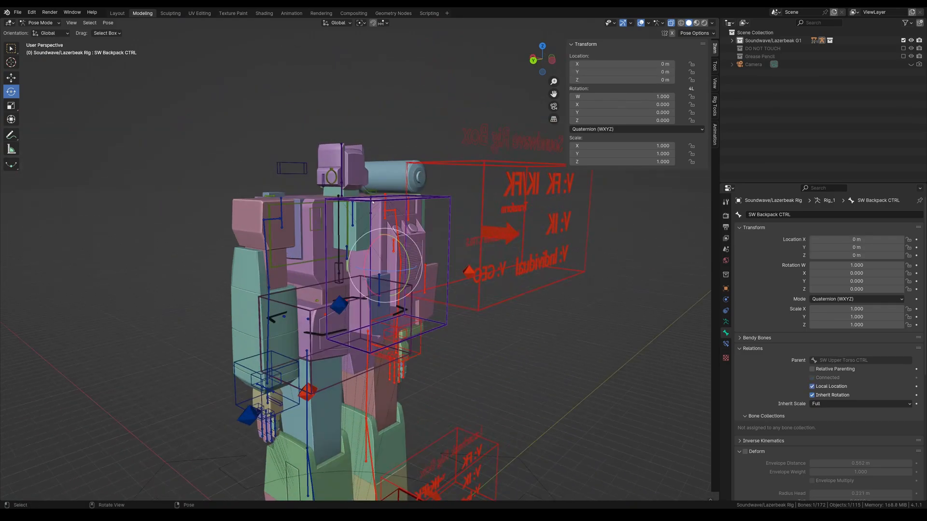
middle_drag(338, 256, 390, 271)
key(g)
drag(366, 262, 536, 264)
shift+middle_drag(536, 264, 338, 263)
Step: Try moving the cover controls on Soundwave's backpack, including the left waist bottom cover
scroll(338, 263, up, 4)
middle_drag(362, 217, 269, 221)
click(293, 177)
drag(217, 228, 214, 229)
key(ctrl+z)
middle_drag(214, 229, 169, 193)
drag(427, 201, 543, 203)
middle_drag(413, 205, 512, 215)
middle_drag(408, 280, 386, 281)
click(351, 264)
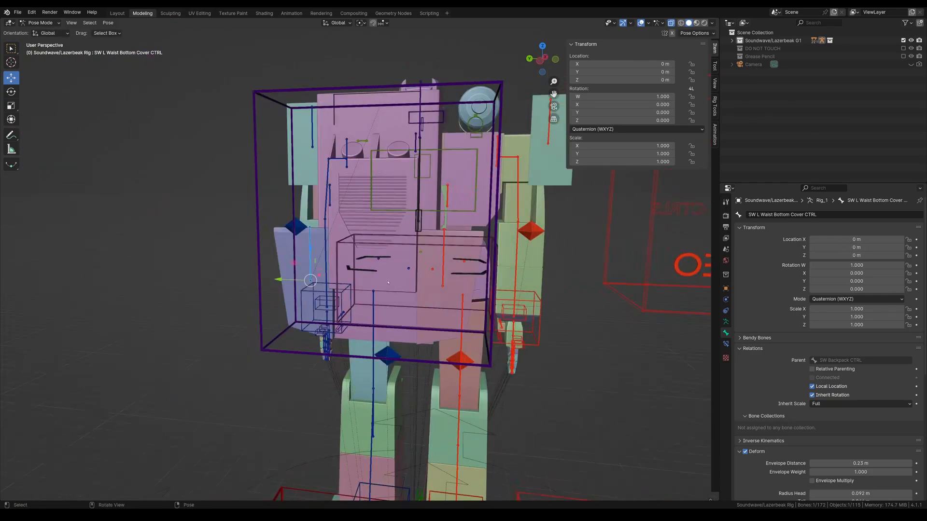
Step: Select all bones of the rig and clear their user transforms
right_click(476, 295)
middle_drag(475, 296, 424, 289)
right_click(395, 242)
key(a)
right_click(379, 262)
click(378, 263)
Step: Try freely rotating Soundwave's waist-area and lower torso controls, reverting each rotation
scroll(420, 254, up, 1)
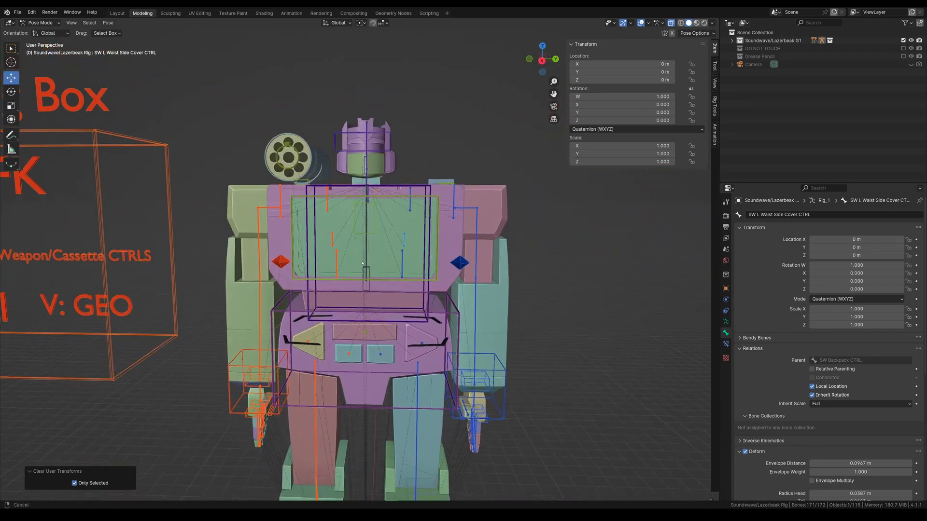
scroll(427, 309, up, 2)
click(433, 372)
middle_drag(433, 372, 410, 380)
key(r)
key(r)
click(392, 371)
key(ctrl+z)
click(360, 317)
key(r)
key(r)
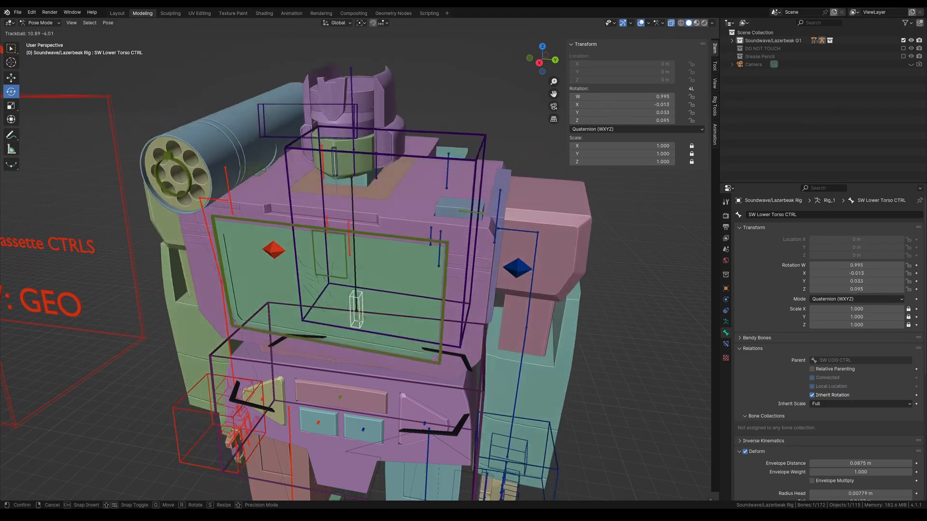
right_click(359, 289)
Step: Open Soundwave's cassette door by rotating its control about 96° around the global Y axis
middle_drag(359, 279, 331, 256)
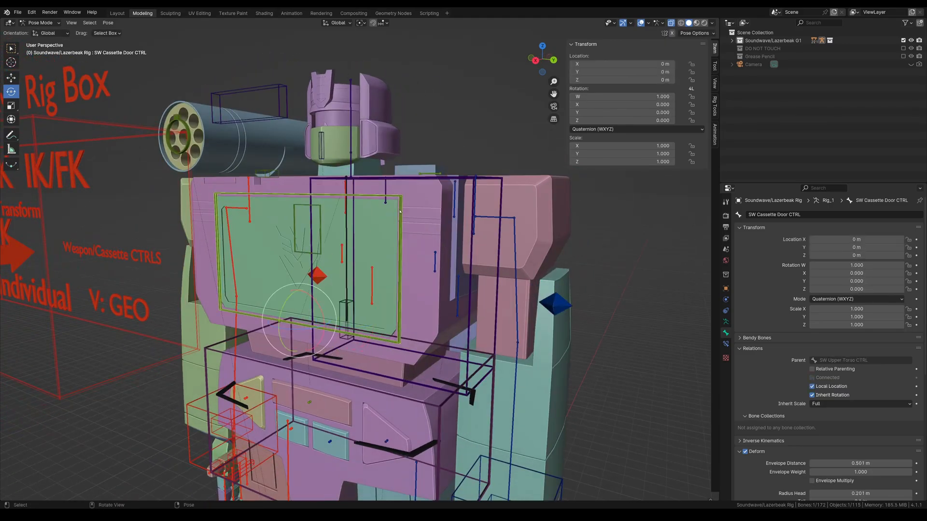
click(400, 211)
middle_drag(400, 211, 318, 306)
click(295, 338)
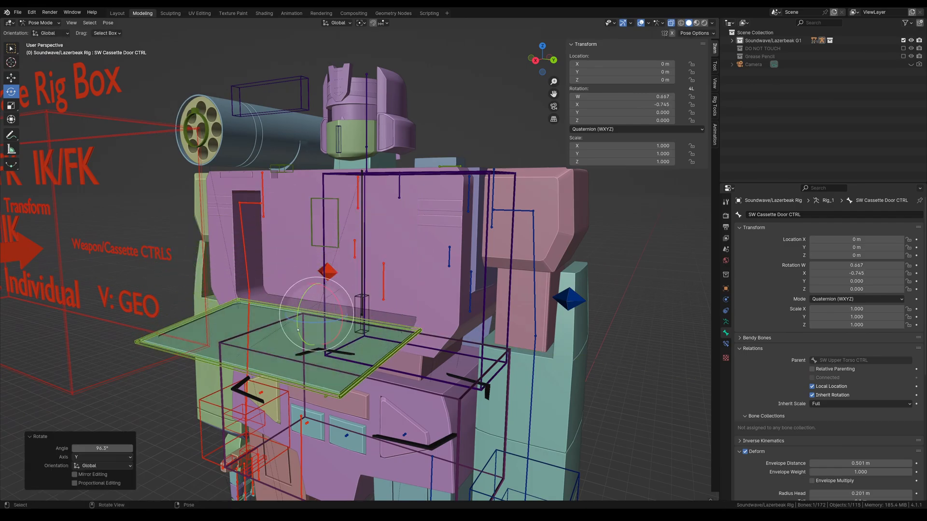
Step: Select and frame Soundwave's cassette tape placement control and examine its position in the chest from several sides
click(337, 234)
key(KP_Decimal)
scroll(347, 271, down, 8)
middle_drag(407, 369, 339, 385)
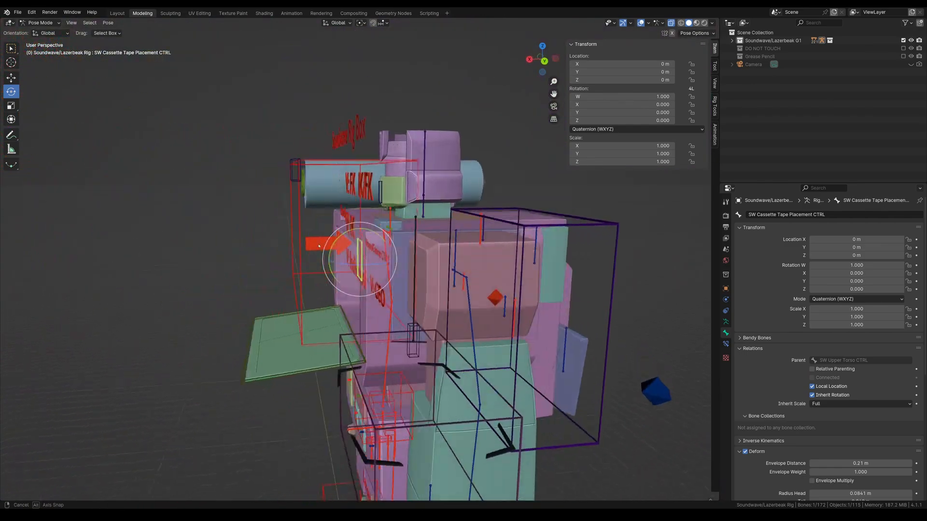
scroll(338, 386, down, 4)
shift+middle_drag(391, 218, 405, 292)
scroll(418, 331, up, 4)
shift+middle_drag(384, 258, 422, 256)
scroll(380, 273, up, 4)
scroll(378, 274, down, 4)
Step: Select all bones and clear their user transforms to close the cassette door
key(a)
right_click(423, 257)
click(422, 257)
Step: Select Soundwave's waist button 2 control, try moving the right waist button 1 control, and undo the move
click(556, 194)
shift+middle_drag(333, 309, 349, 248)
scroll(343, 227, up, 3)
scroll(297, 231, up, 2)
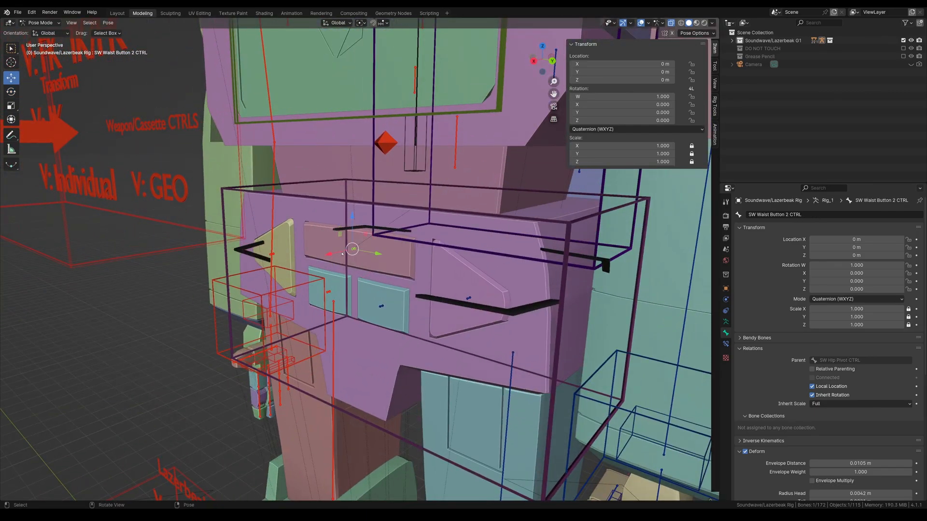
click(272, 256)
drag(252, 259, 267, 255)
key(ctrl+z)
Step: Activate the Rotate tool, try rotating Soundwave's left upper leg control freely, and undo the rotation
scroll(328, 227, down, 2)
middle_drag(399, 290, 445, 289)
scroll(445, 288, down, 3)
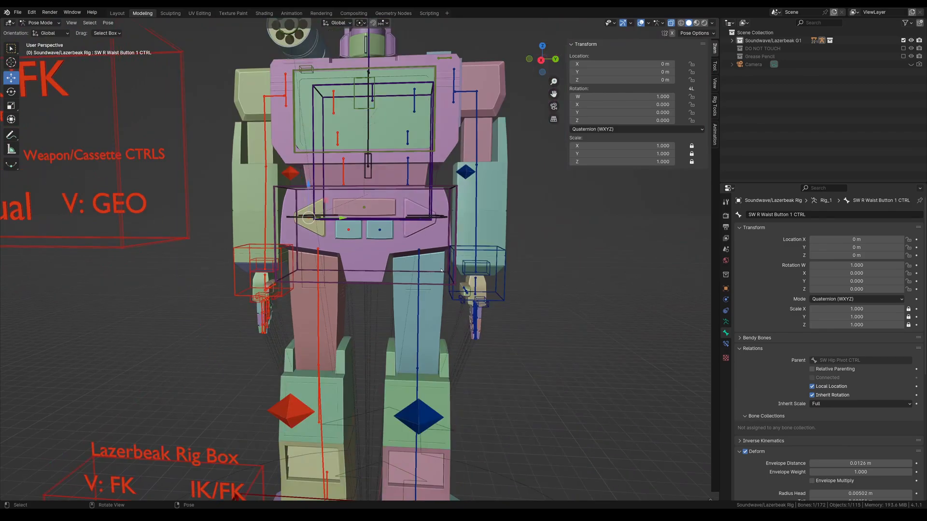
shift+middle_drag(396, 268, 394, 205)
key(shift+space)
key(r)
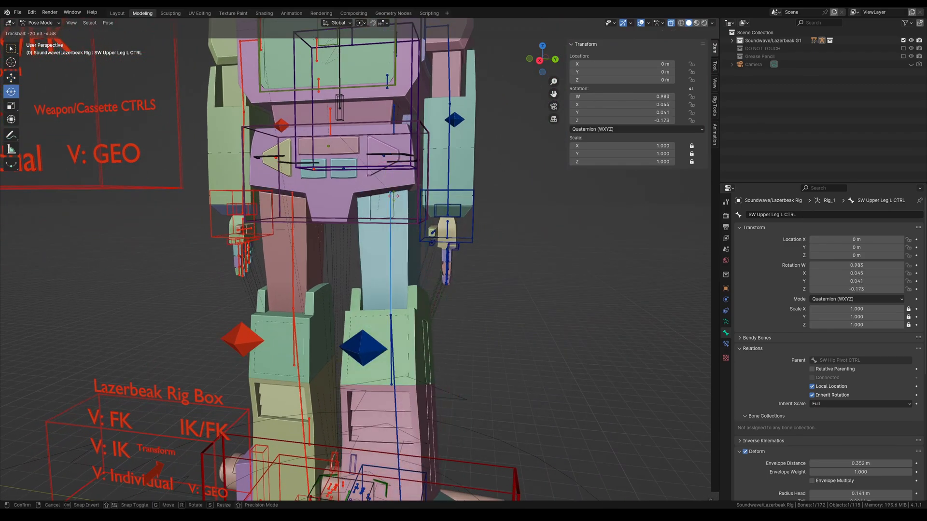
drag(403, 212, 404, 213)
key(ctrl+z)
Step: Select Soundwave's left lower leg control, try rotating it at the knee, and undo the rotation
middle_drag(410, 241, 360, 258)
mouse_move(360, 258)
shift+middle_down()
mouse_move(364, 188)
mouse_move(363, 240)
shift+middle_up()
click(376, 253)
scroll(364, 240, up, 3)
scroll(355, 292, down, 1)
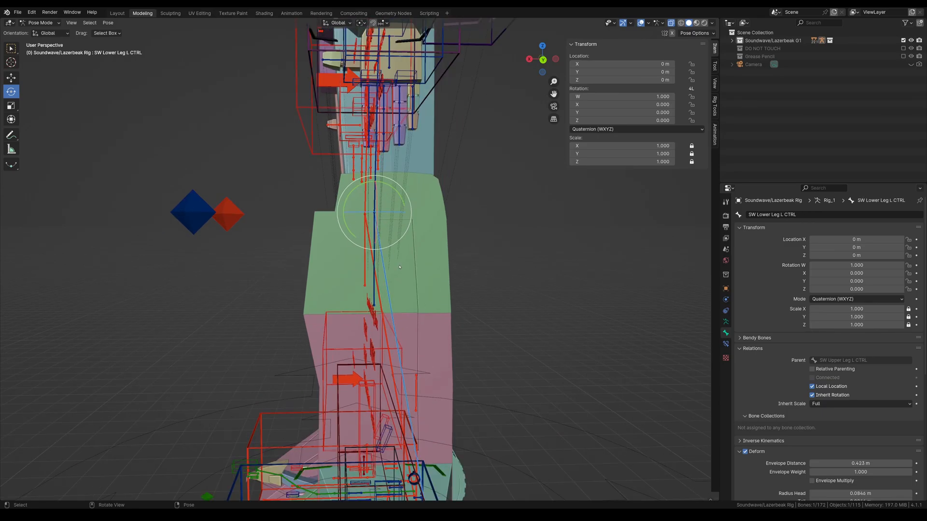
mouse_move(397, 194)
mouse_down()
mouse_move(411, 207)
mouse_move(382, 213)
mouse_move(396, 191)
mouse_up()
key(ctrl+z)
Step: Try moving Soundwave's left lower leg top control about 4.3 m along the global X axis and undo the move
drag(340, 213, 112, 213)
scroll(424, 278, down, 4)
middle_drag(483, 288, 443, 288)
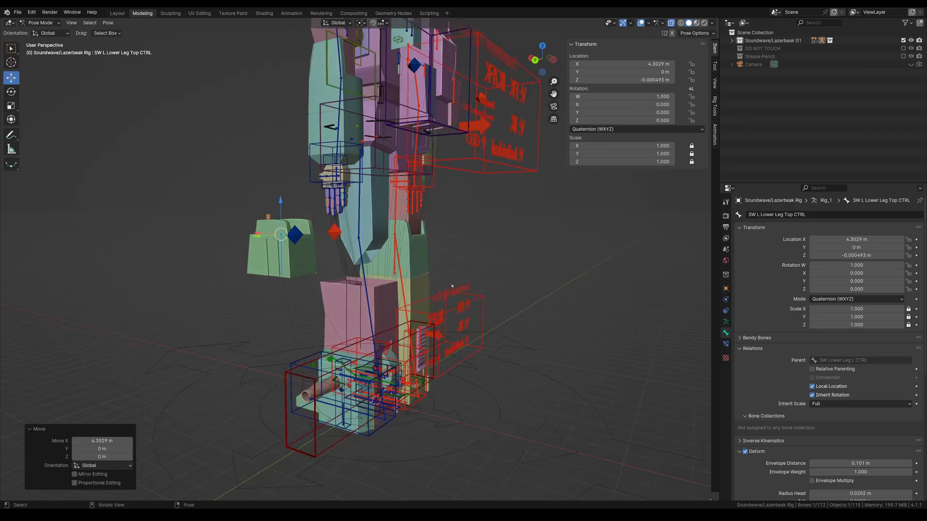
scroll(411, 241, up, 3)
middle_drag(309, 237, 384, 231)
key(ctrl+z)
Step: Try rotating and moving further part controls on Soundwave's left lower leg, undoing each change
scroll(385, 231, up, 2)
middle_drag(331, 291, 409, 288)
key(r)
drag(309, 317, 333, 338)
key(ctrl+z)
middle_drag(453, 279, 411, 276)
click(423, 347)
key(ctrl+z)
middle_drag(423, 346, 388, 279)
right_click(415, 314)
Step: Try rotating Soundwave's left cassette dial control and undo the rotation
middle_drag(415, 313, 422, 232)
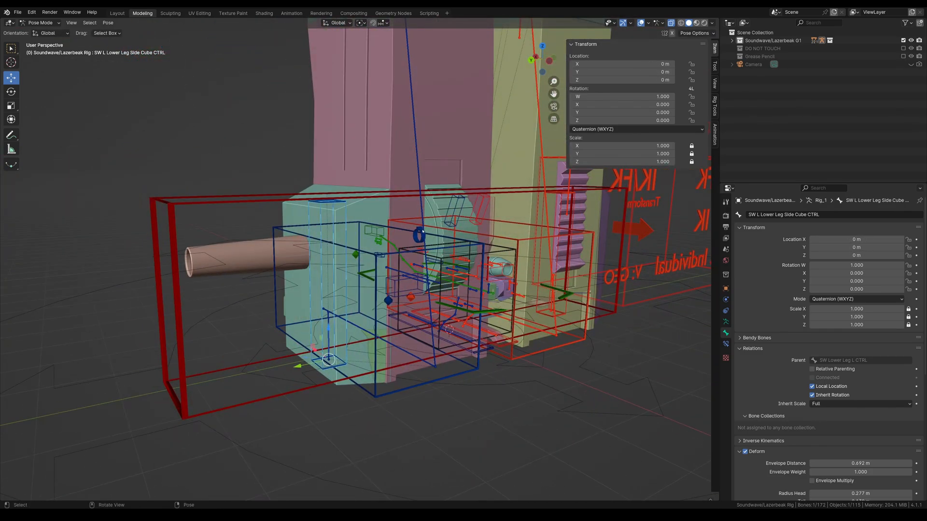
mouse_move(437, 233)
mouse_down()
mouse_move(444, 260)
mouse_move(449, 242)
mouse_up()
key(ctrl+z)
Step: Try moving Soundwave's right cassette switch control vertically and undo the move
shift+middle_drag(546, 224, 451, 255)
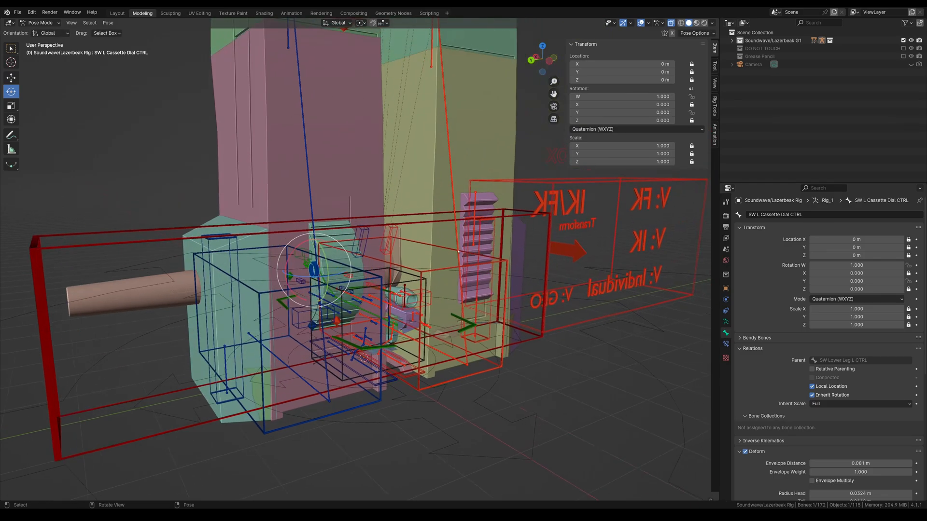
drag(479, 211, 474, 238)
drag(464, 196, 462, 218)
key(ctrl+z)
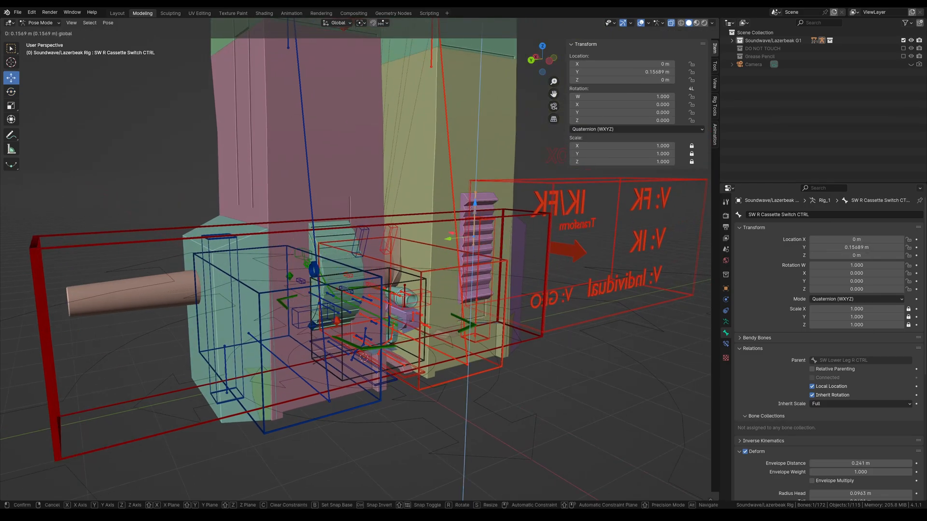
Step: Try sliding Soundwave's right cassette switch control about 0.157 m along its local Y axis and undo the move
shift+middle_drag(470, 223, 494, 260)
drag(462, 246, 471, 239)
key(ctrl+z)
scroll(472, 240, down, 4)
Step: Move Soundwave's gun transform control sideways until the gun is clear of the feet
middle_drag(471, 240, 418, 217)
middle_drag(294, 237, 392, 245)
click(445, 281)
shift+middle_drag(447, 280, 216, 306)
key(g)
key(x)
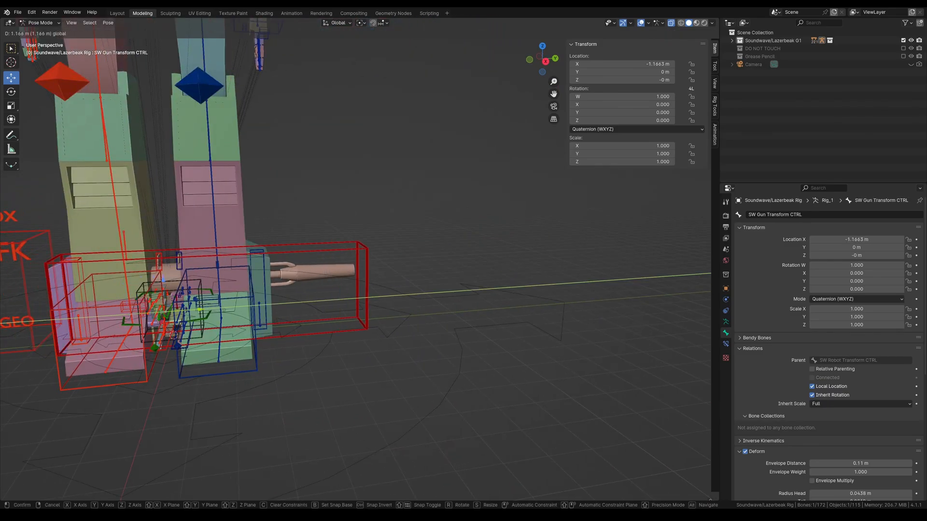
drag(442, 305, 446, 305)
middle_drag(446, 305, 365, 308)
Step: Try rotating Soundwave's gun trigger control and undo the rotation
key(r)
drag(383, 289, 386, 287)
key(ctrl+z)
scroll(406, 282, up, 2)
mouse_move(405, 282)
middle_down()
mouse_move(452, 279)
mouse_move(442, 287)
mouse_move(452, 263)
mouse_move(398, 286)
mouse_move(442, 257)
mouse_move(418, 284)
middle_up()
scroll(452, 280, up, 2)
scroll(451, 286, down, 2)
scroll(441, 288, down, 3)
scroll(442, 257, down, 3)
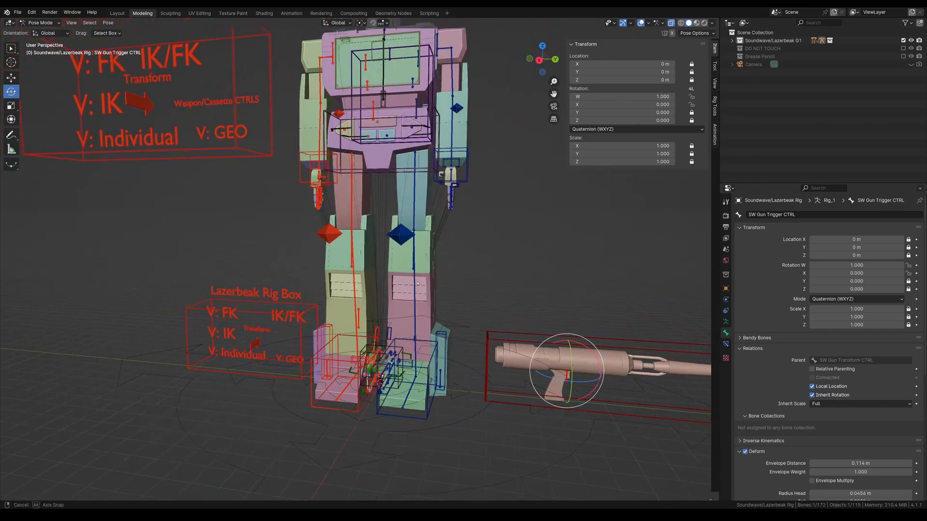
scroll(541, 254, down, 1)
middle_drag(541, 254, 497, 263)
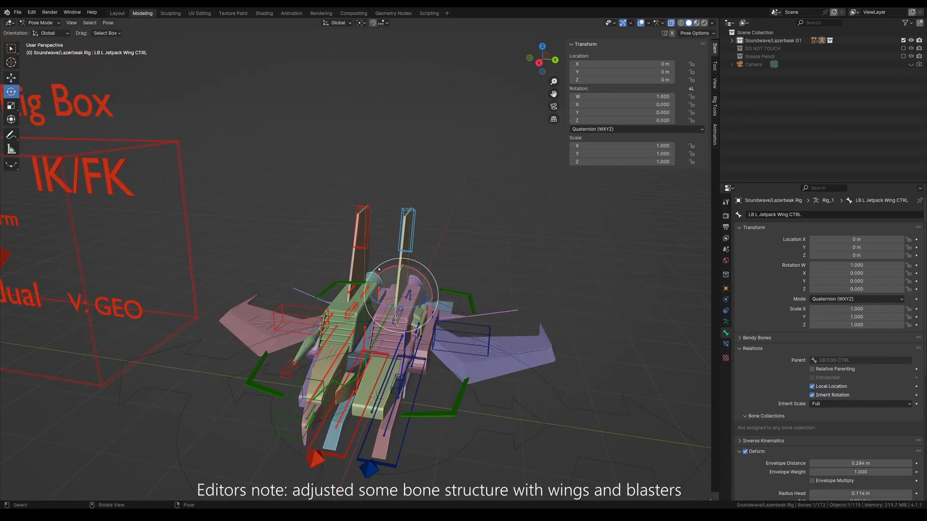
Step: Try rotating Lazerbeak's right jetpack wing control and cancel the rotation
scroll(370, 265, up, 5)
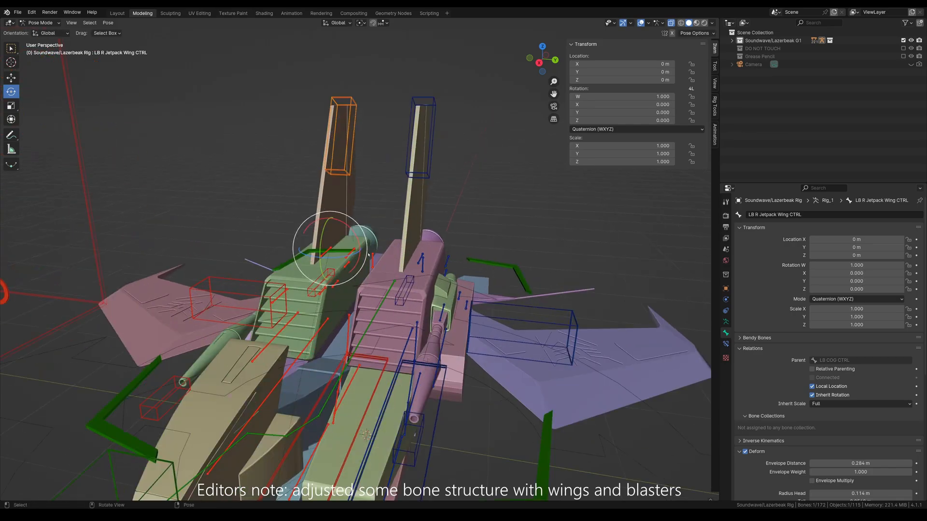
click(368, 265)
middle_drag(368, 264, 392, 240)
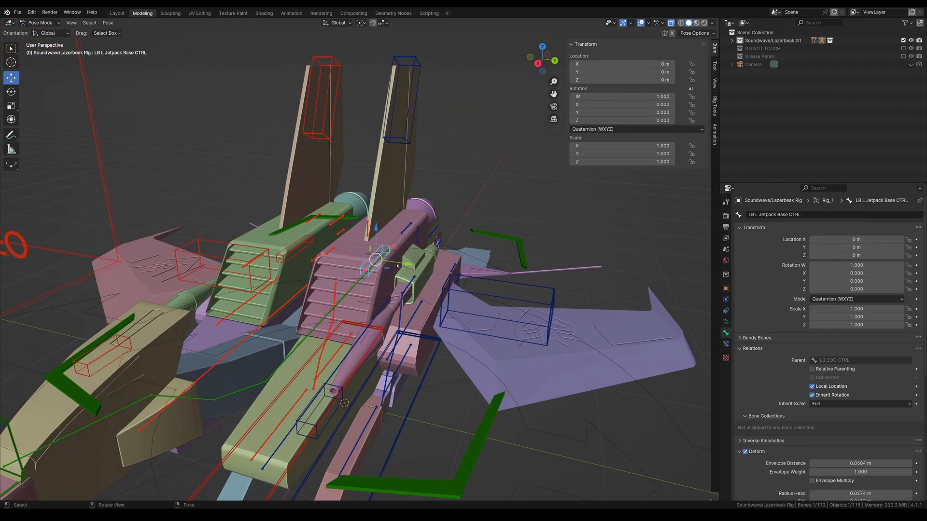
Step: Try moving Lazerbeak's left and right jetpack base controls, cancelling each move
drag(523, 283, 485, 279)
right_click(482, 278)
shift+middle_drag(483, 278, 555, 290)
click(357, 264)
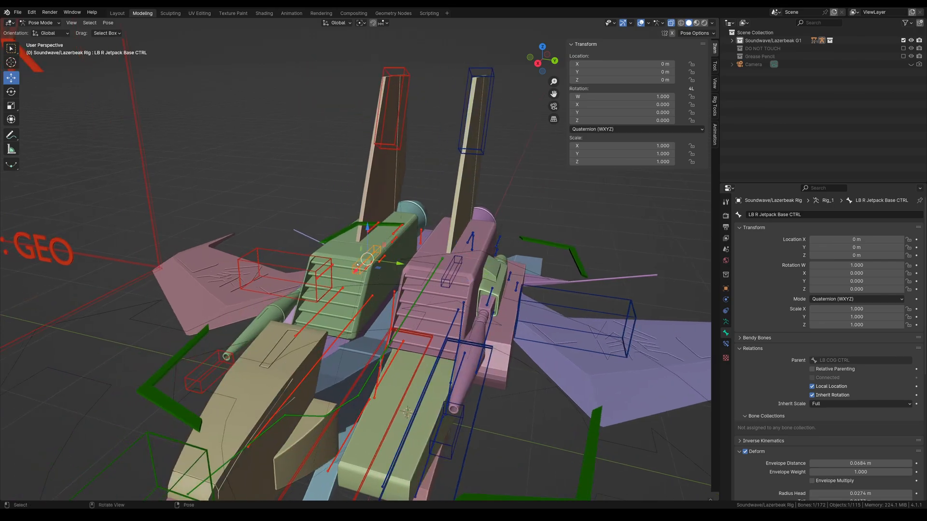
right_click(392, 264)
Step: Try moving Lazerbeak's right jetpack exhaust control about 0.105 m along the global X axis and undo the move
middle_drag(392, 264, 396, 306)
click(395, 306)
drag(391, 294, 393, 294)
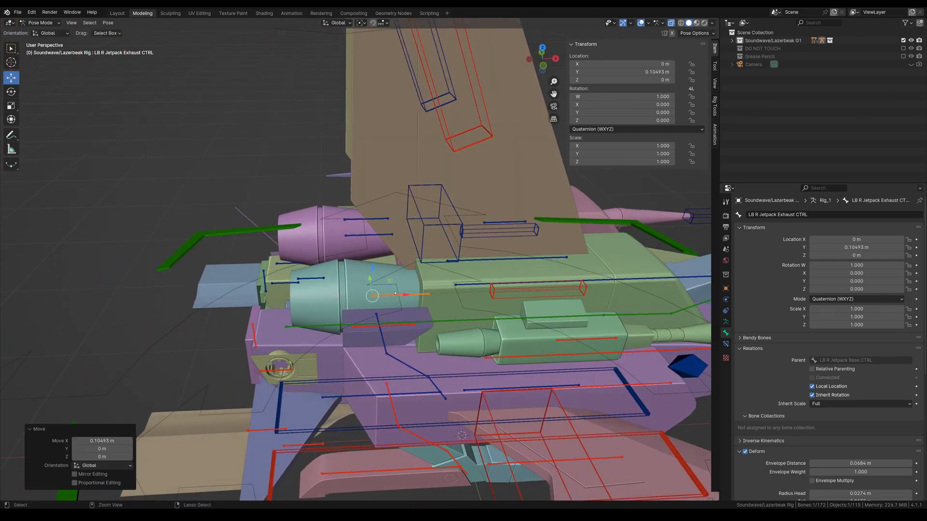
key(ctrl+z)
Step: Try moving further part controls around Lazerbeak's jetpack and rear body, undoing each move
click(388, 235)
drag(384, 262, 385, 262)
key(ctrl+z)
mouse_move(384, 262)
middle_down()
mouse_move(434, 269)
mouse_move(432, 255)
mouse_move(389, 266)
middle_up()
click(386, 279)
middle_drag(309, 253, 429, 289)
scroll(314, 251, down, 3)
shift+click(333, 306)
key(ctrl+z)
Step: Try moving Lazerbeak's left cassette locator control freely and cancel the move
shift+click(385, 288)
middle_drag(321, 305, 347, 309)
key(g)
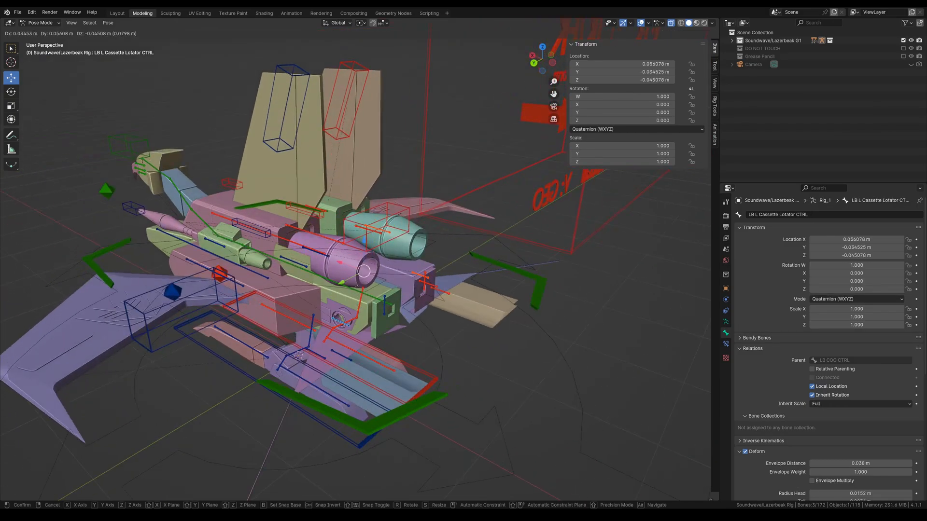
middle_drag(421, 315, 391, 295)
click(391, 295)
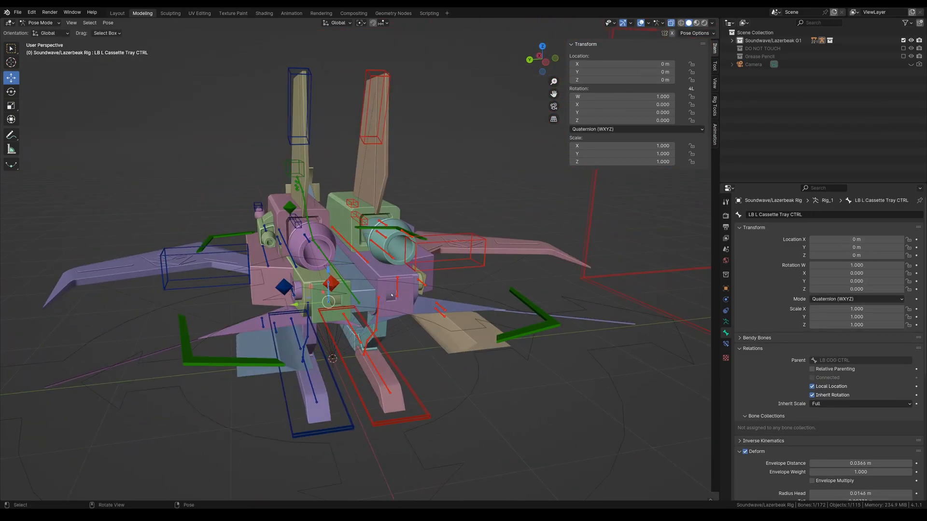
Step: Try moving Lazerbeak's bottom and top wing cover controls and cancel the move
click(441, 313)
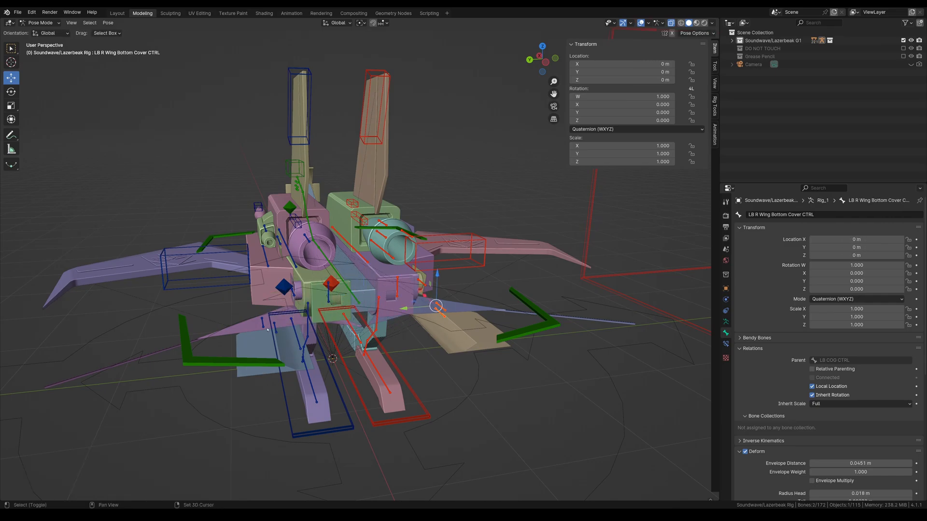
key(g)
right_click(442, 338)
middle_drag(473, 323, 362, 283)
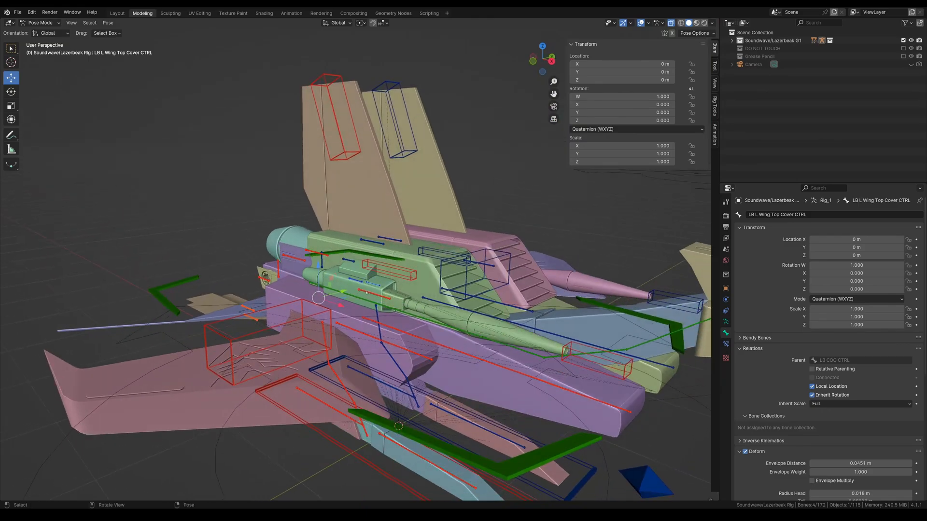
Step: Try moving and rotating Lazerbeak's right blaster base and barrel controls, cancelling each change
click(362, 281)
right_click(598, 315)
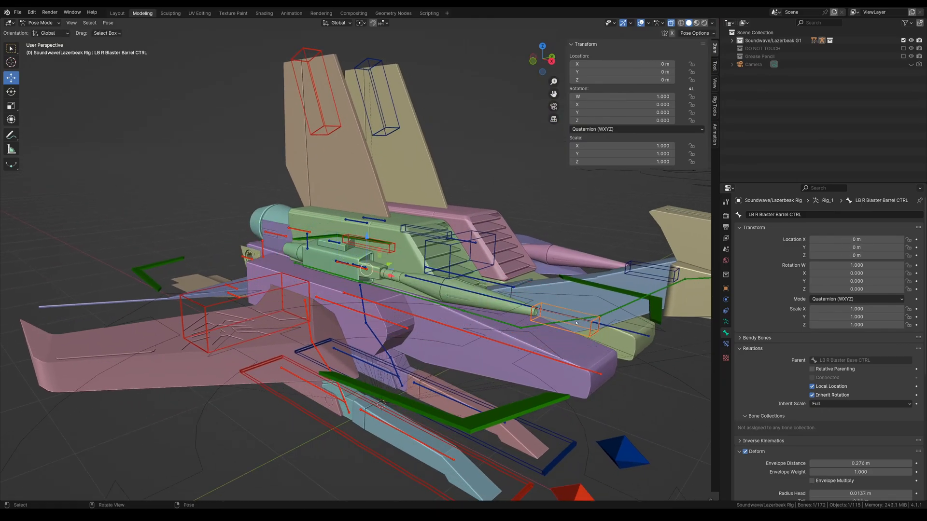
right_click(370, 281)
middle_drag(391, 279, 297, 279)
key(r)
key(r)
right_click(386, 306)
middle_drag(386, 307, 407, 301)
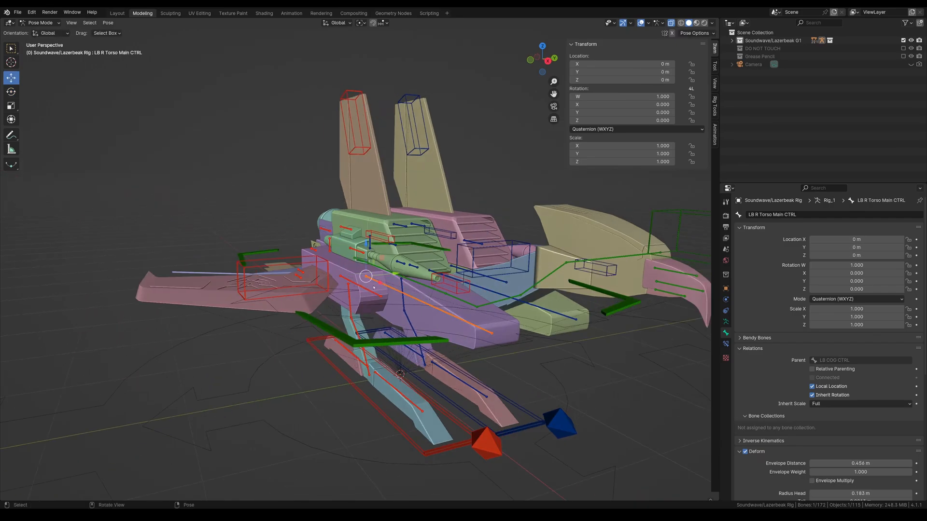
Step: Try rotating a control at the root of Lazerbeak's right wing and undo the rotation
middle_drag(319, 288, 378, 286)
click(321, 291)
key(r)
drag(378, 287, 399, 315)
key(ctrl+z)
Step: Try rotating Lazerbeak's right lower leg control and second lower leg control, undoing each rotation
shift+middle_drag(398, 315, 380, 293)
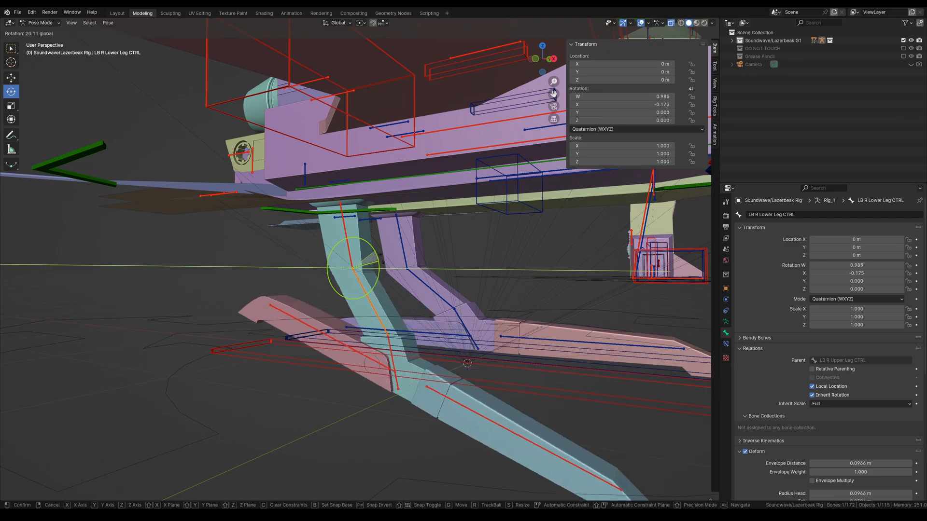
drag(424, 305, 401, 330)
key(ctrl+z)
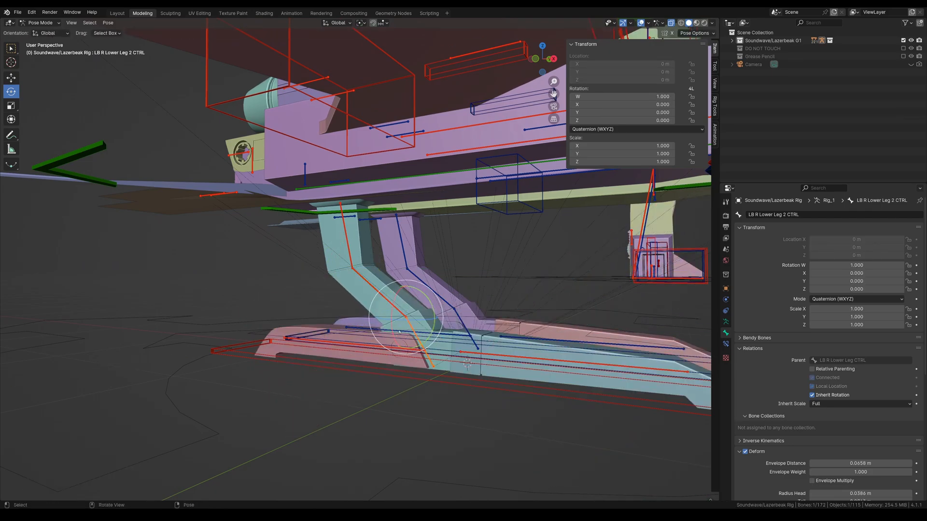
middle_drag(362, 346, 409, 355)
key(ctrl+z)
Step: Try rotating Lazerbeak's right foot controls, including the leg front control, undoing each rotation
drag(410, 335, 391, 345)
key(ctrl+z)
click(475, 380)
drag(455, 346, 461, 349)
key(ctrl+z)
scroll(420, 328, down, 4)
middle_drag(415, 321, 335, 333)
scroll(338, 309, down, 4)
middle_drag(369, 231, 352, 285)
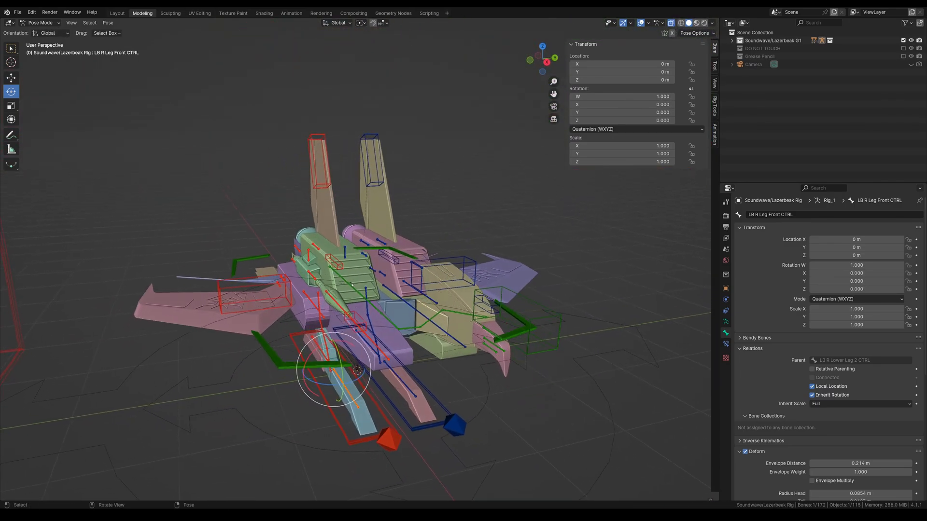
Step: Try transforming further controls on Lazerbeak's body and cancel the changes
drag(330, 235, 403, 281)
right_click(404, 281)
middle_drag(280, 296, 332, 293)
key(r)
drag(334, 277, 416, 264)
click(386, 284)
click(450, 215)
drag(455, 221, 472, 243)
Step: Rotate Lazerbeak's head control and third neck control about the global Y axis
shift+middle_drag(511, 241, 400, 227)
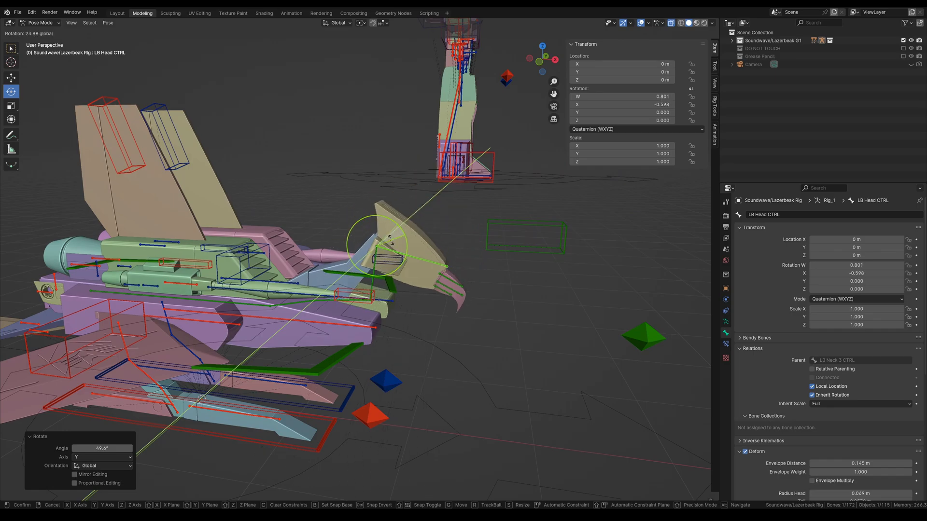
click(381, 276)
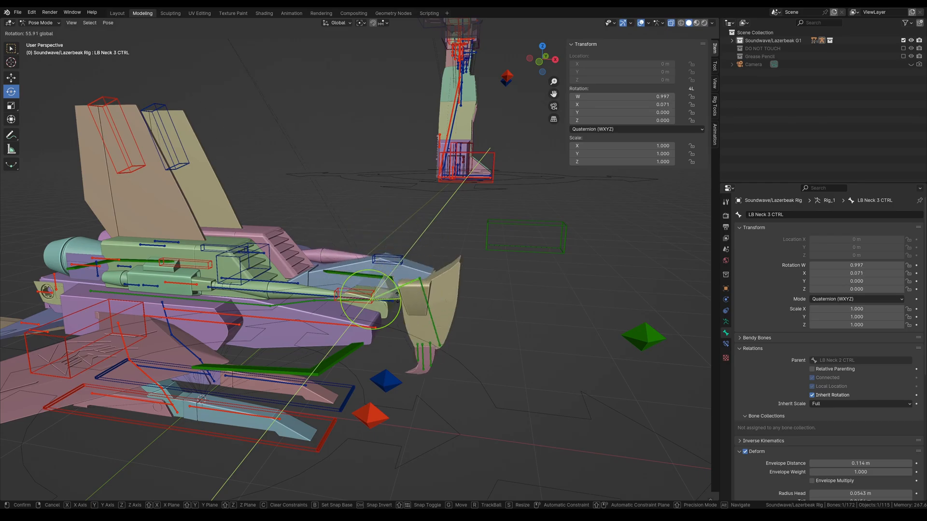
drag(363, 281, 372, 283)
click(435, 323)
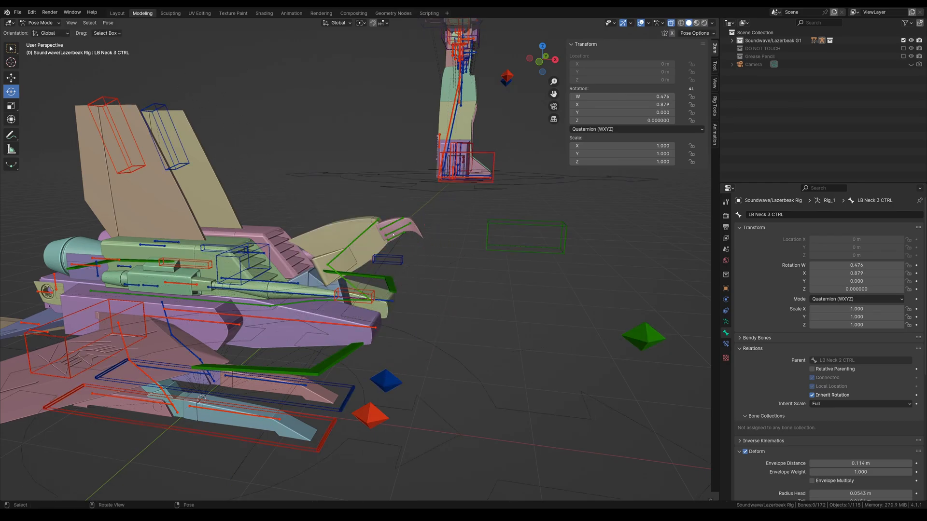
Step: Try rotating Lazerbeak's individual beak controls and undo the rotation
click(393, 223)
shift+middle_drag(394, 223, 392, 243)
scroll(396, 241, up, 5)
drag(344, 252, 345, 231)
click(390, 290)
drag(370, 286, 370, 283)
click(362, 276)
middle_drag(387, 263, 328, 272)
scroll(382, 284, down, 10)
key(ctrl+z)
Step: Try moving Soundwave's global transform control and cancel the move
middle_drag(387, 298, 413, 287)
click(412, 287)
right_click(384, 327)
middle_drag(324, 320, 386, 290)
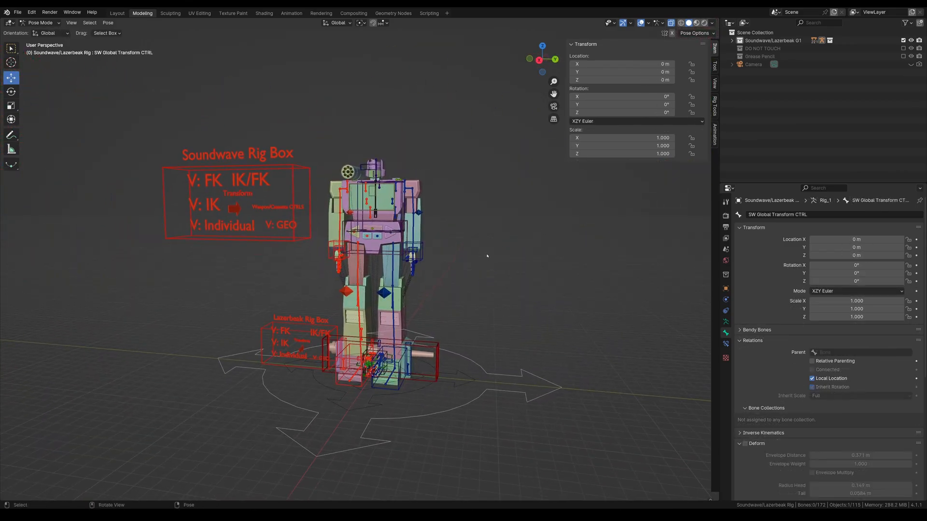